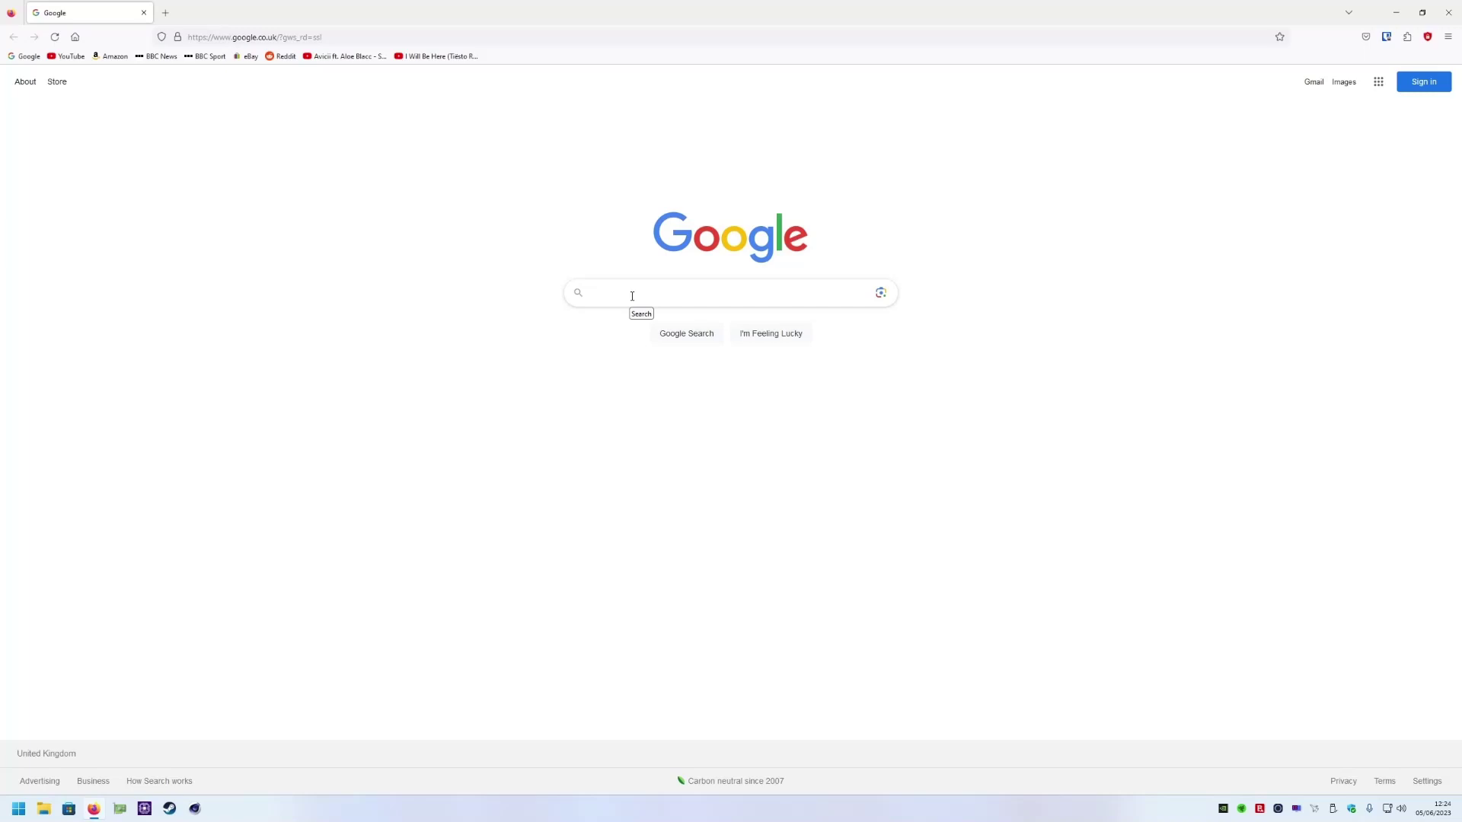
Step: Run a Google search for 'msi b550 gaming plus bios'
click(633, 295)
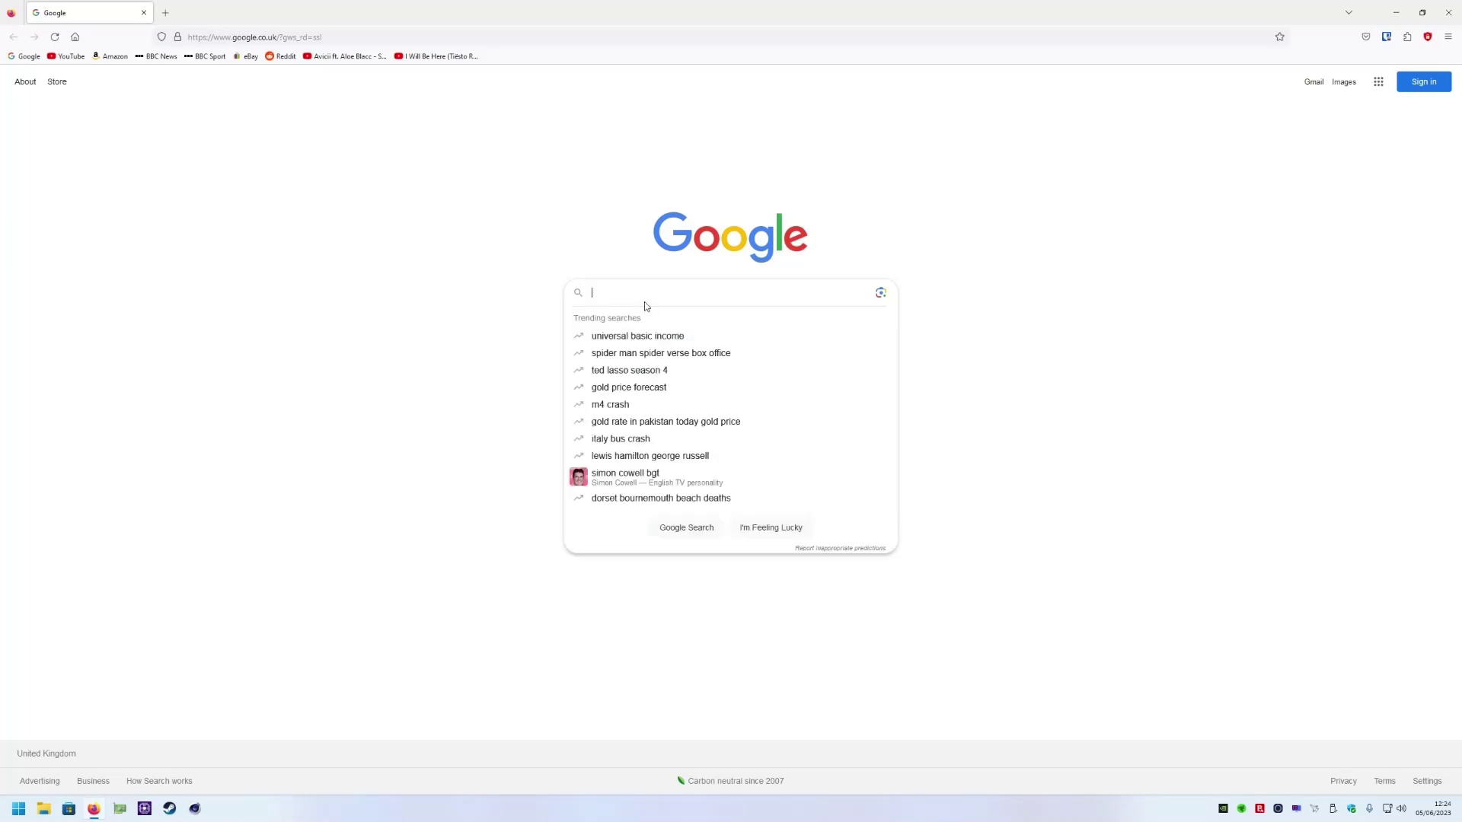
text(msi )
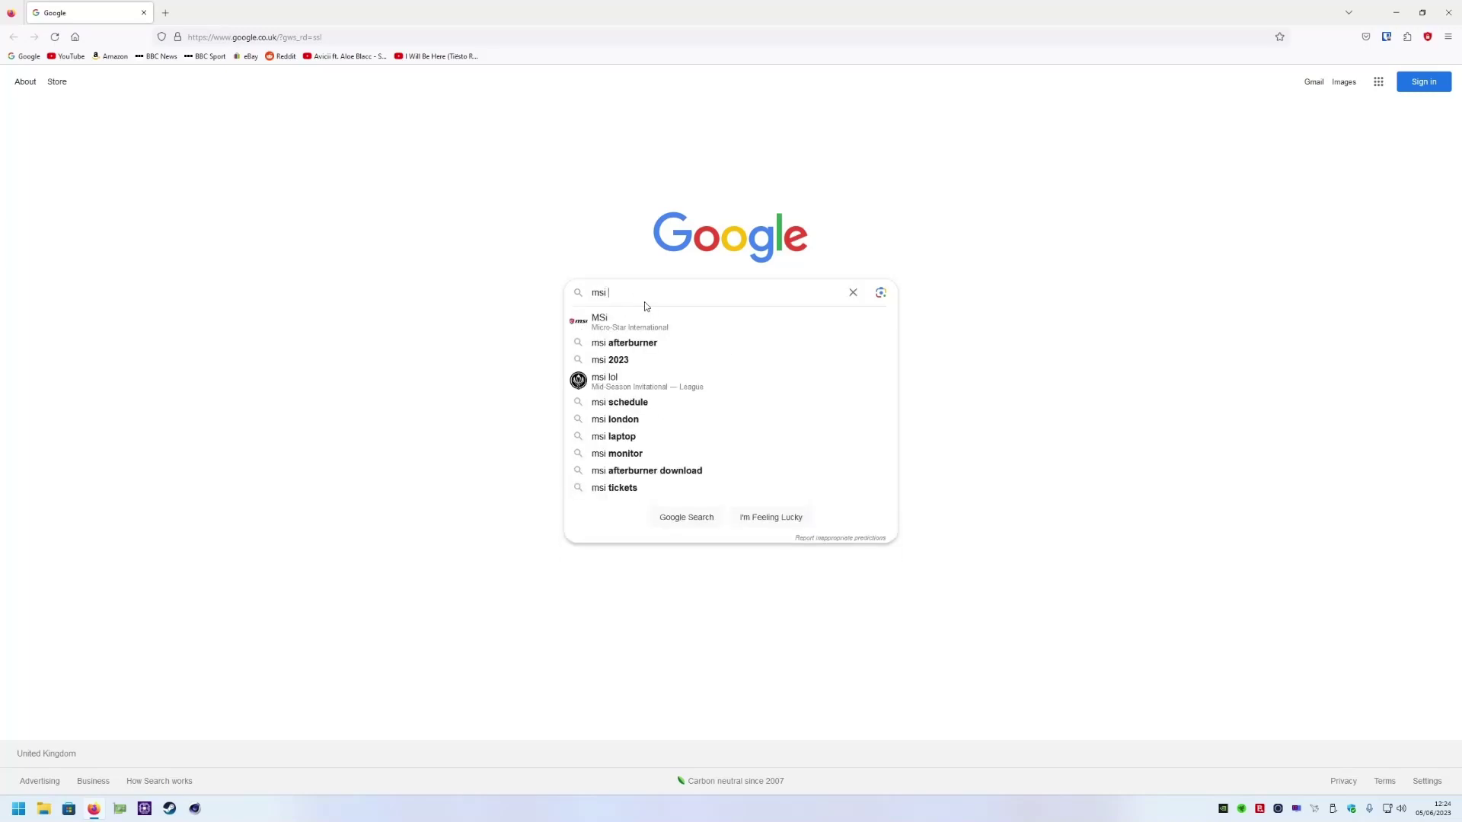
text(b550 gaming)
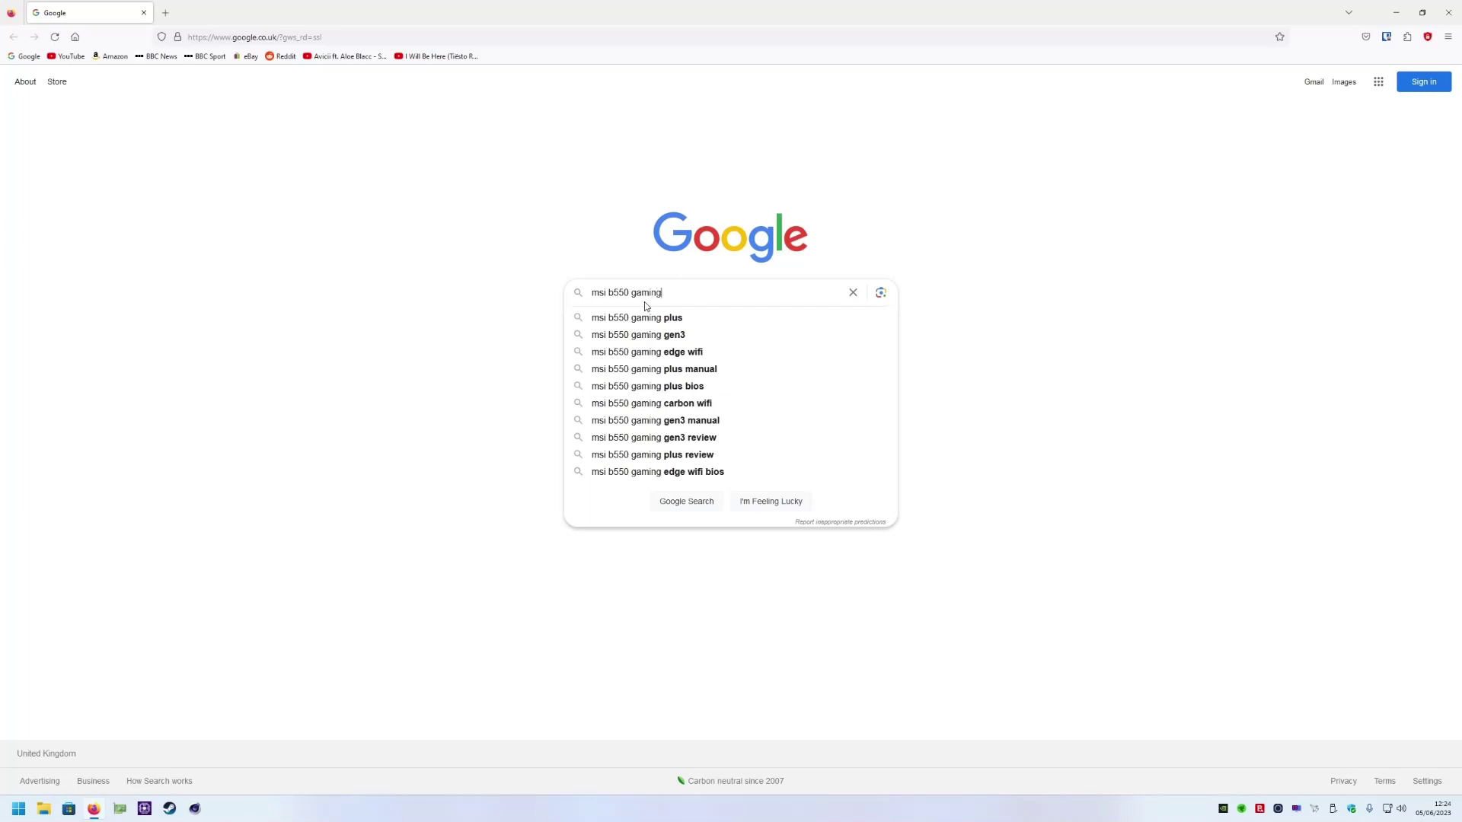
text( plus bios)
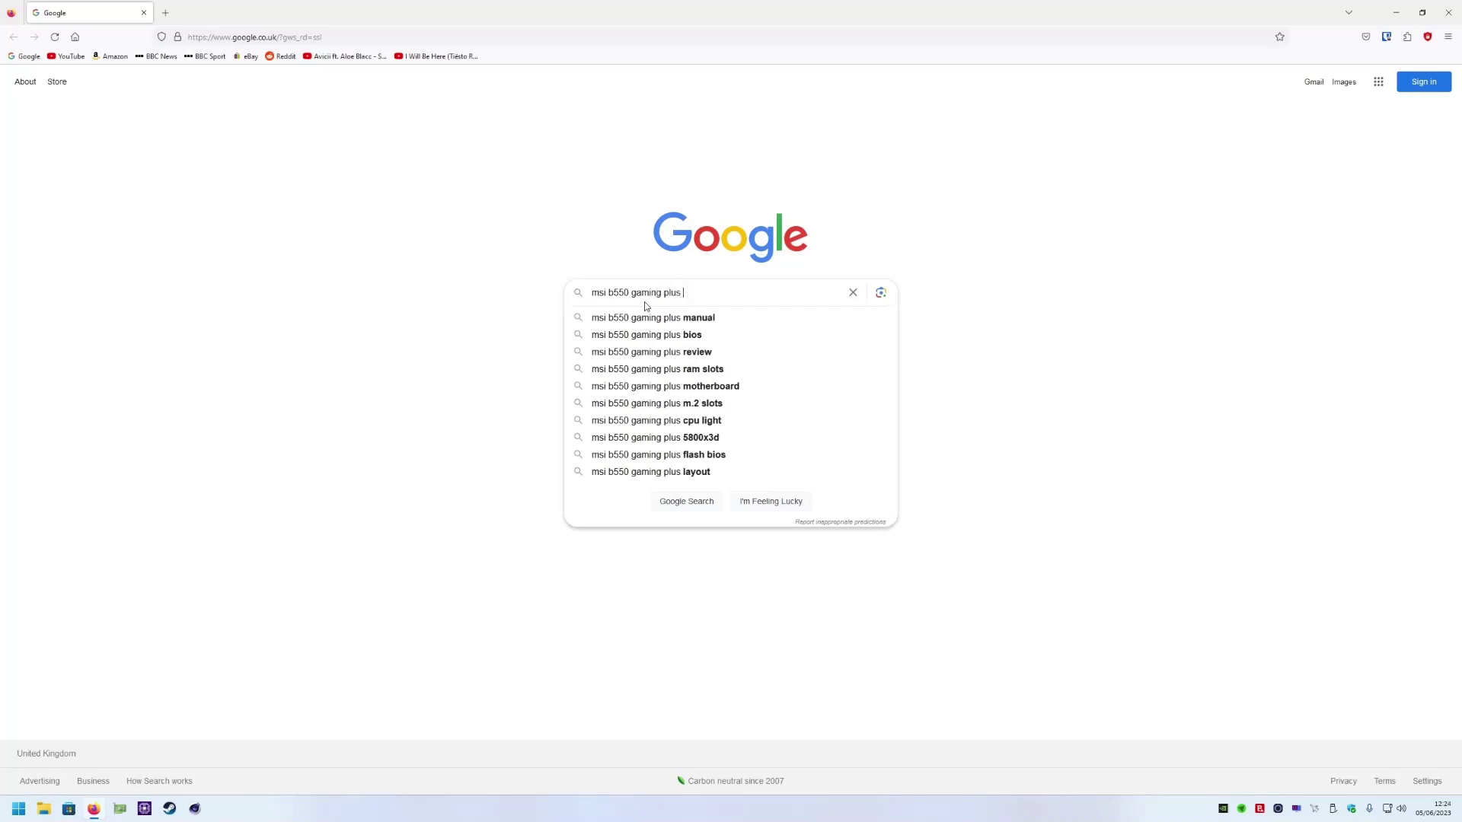
key(Return)
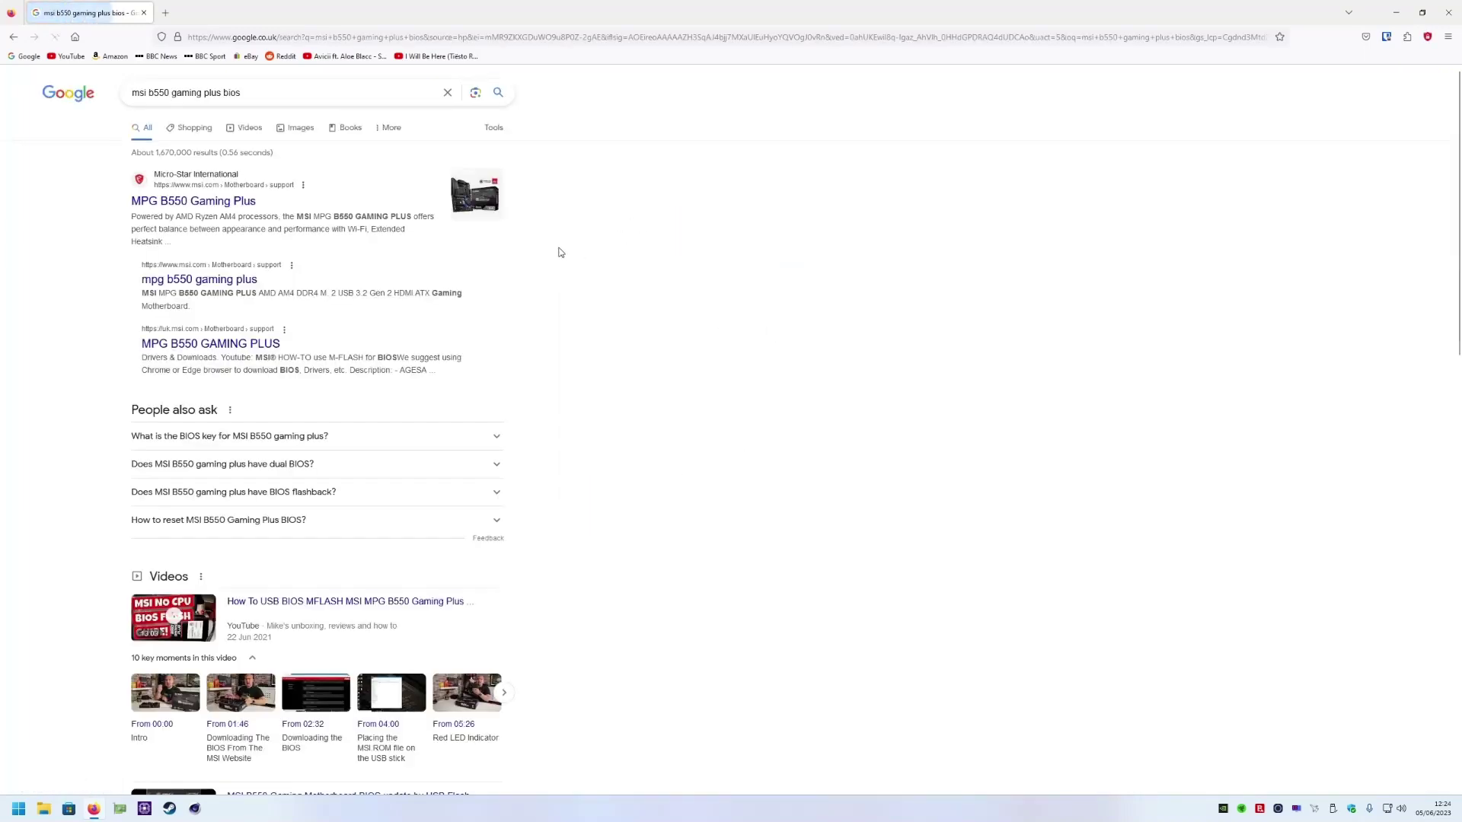
Step: From the MPG B550 Gaming Plus support page, accept cookies and download AMI BIOS 7C56v1D
click(345, 217)
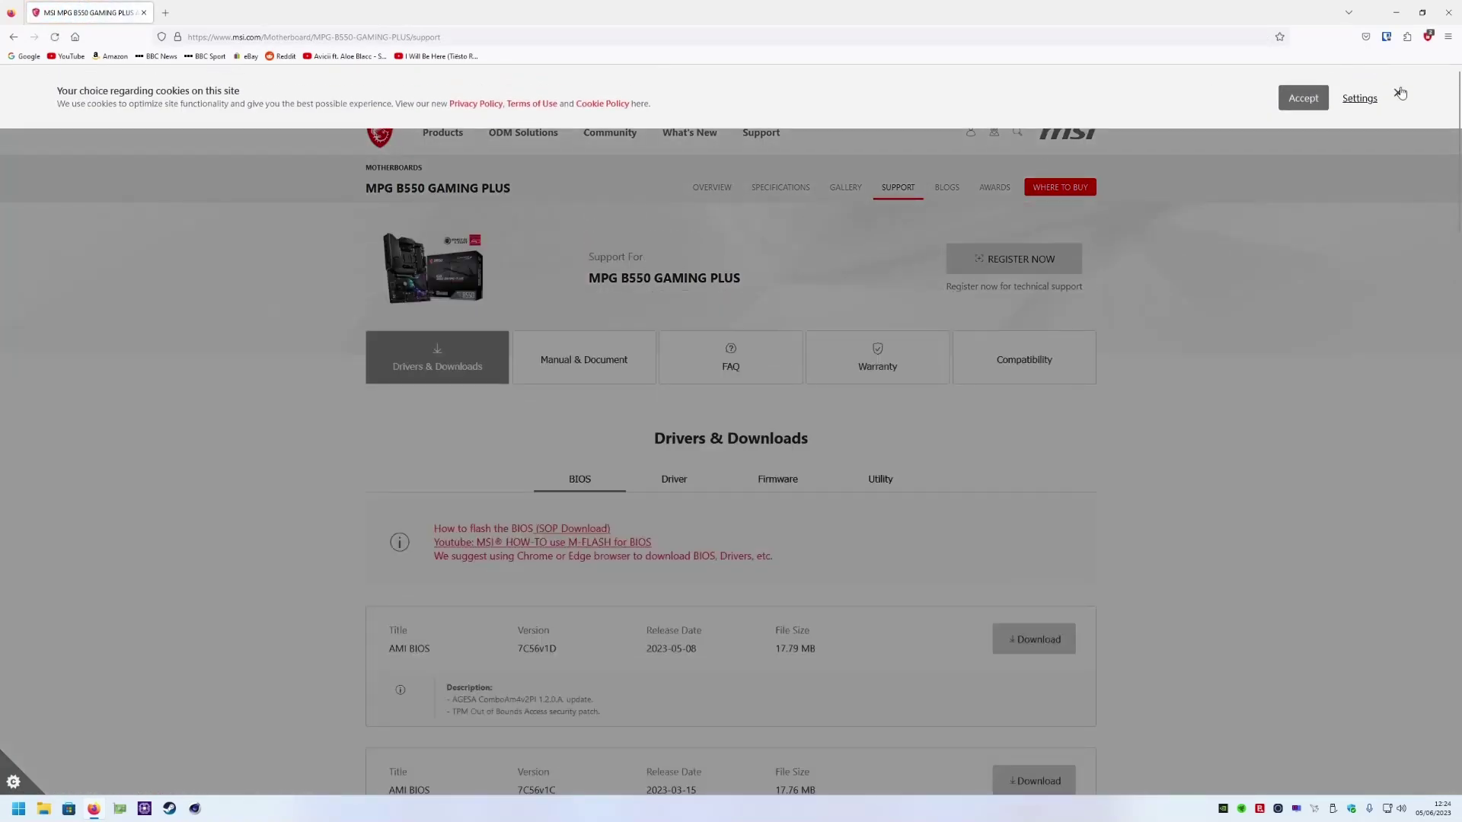
click(1304, 98)
scroll(602, 407, down, 2)
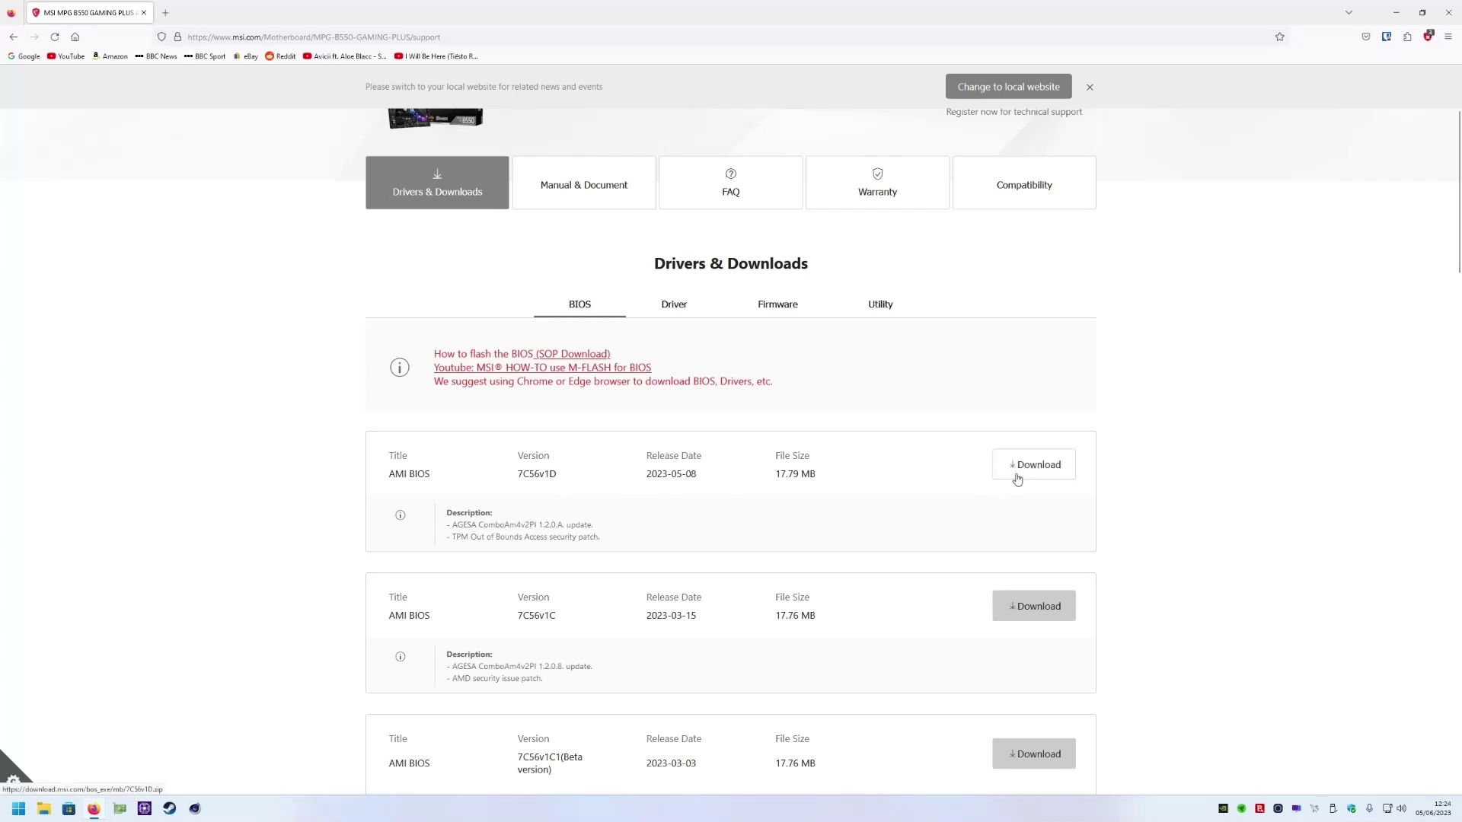
click(1024, 476)
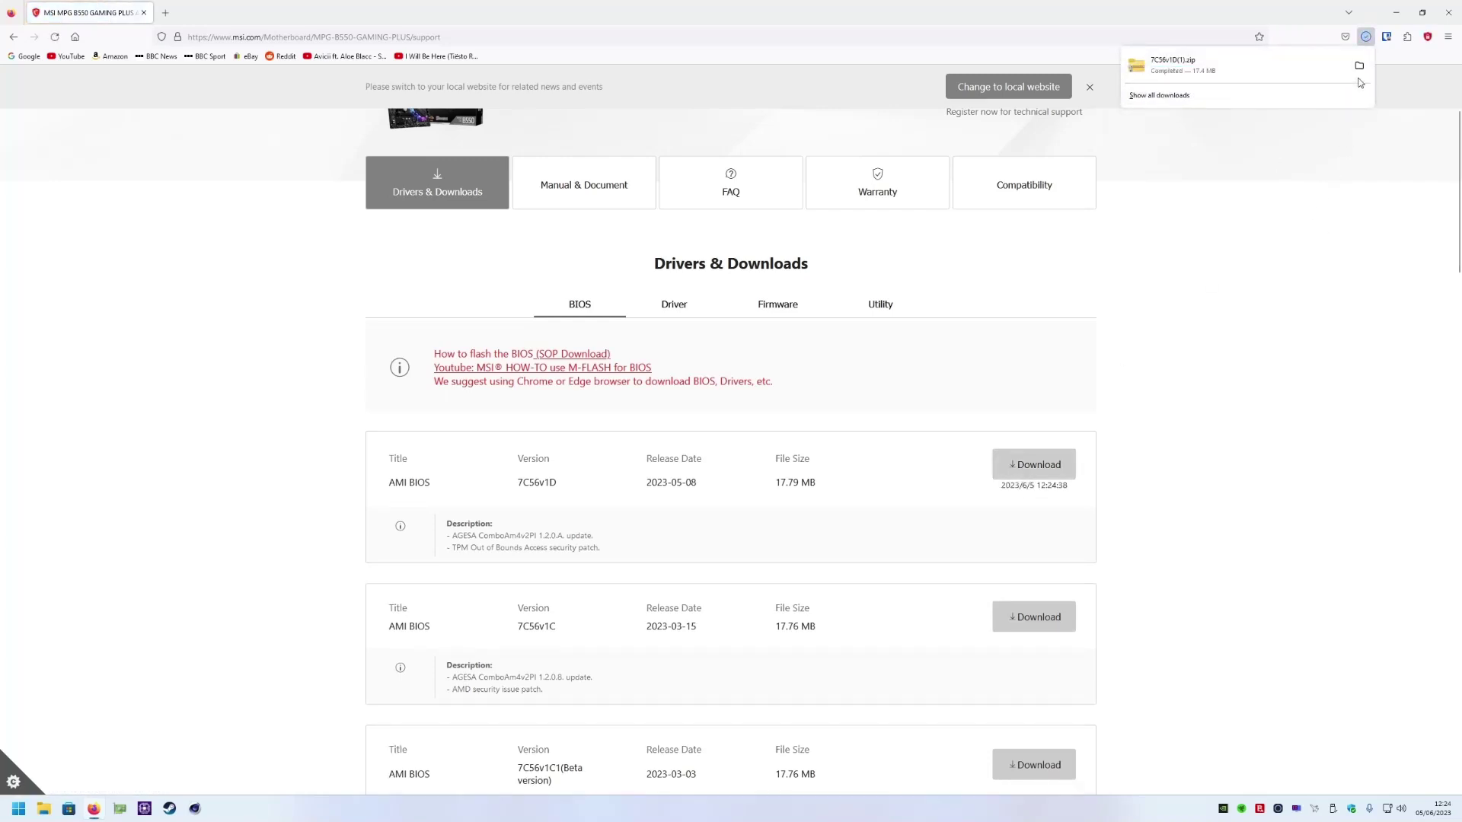
Step: Extract all contents of the downloaded BIOS zip
click(1209, 78)
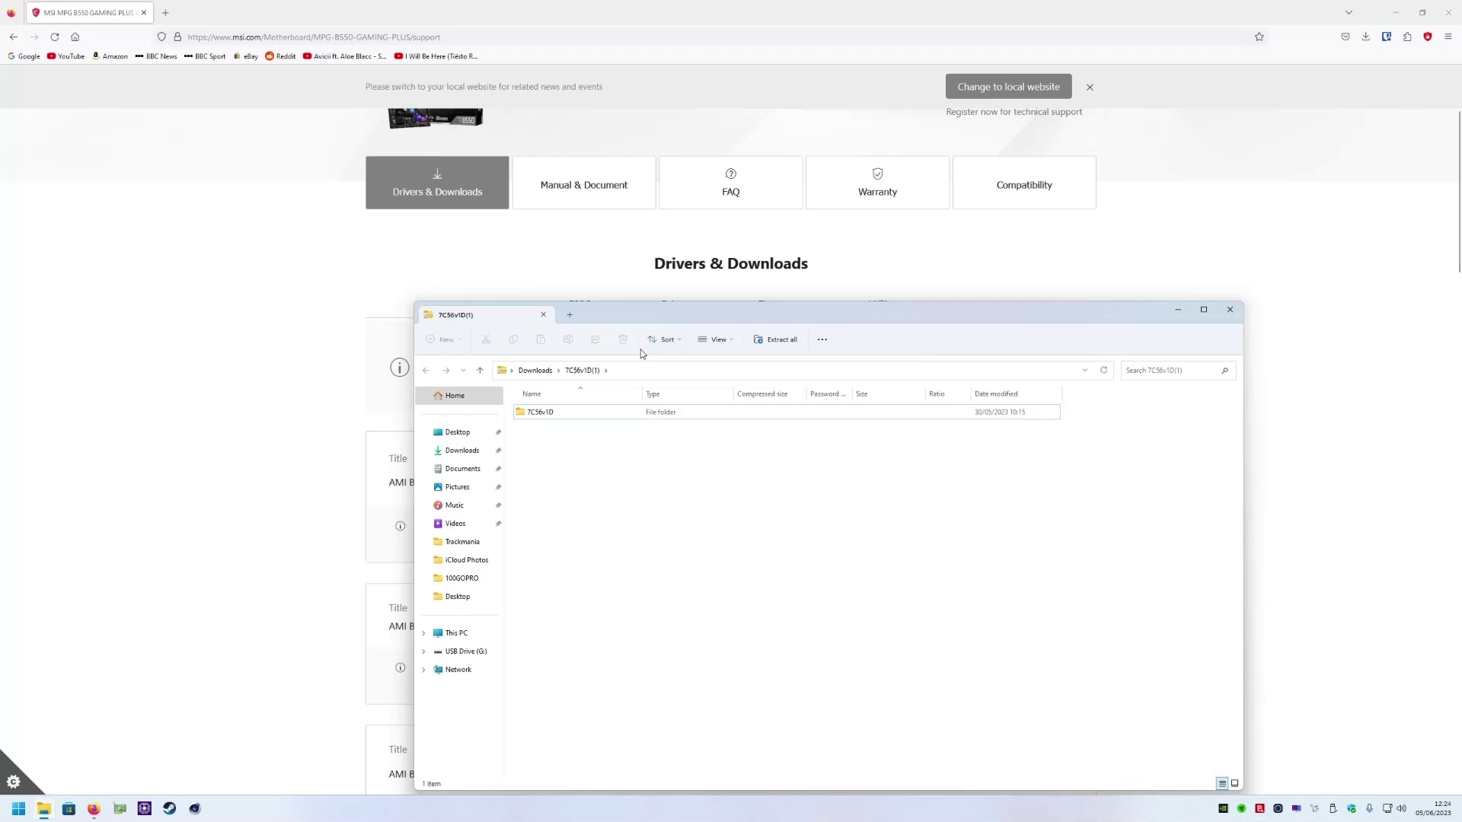
click(773, 340)
click(832, 514)
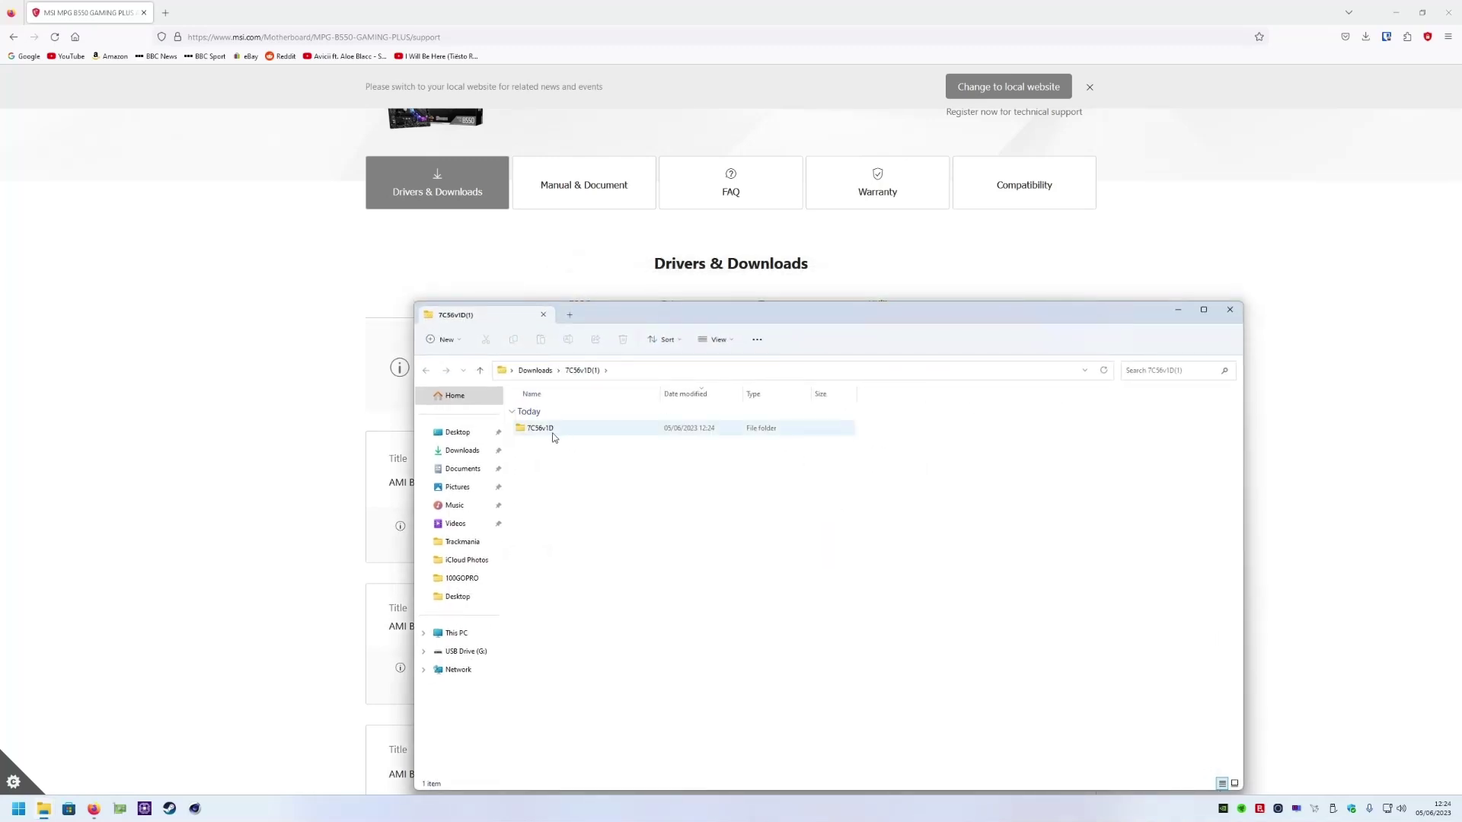
Step: Copy E7C56AMS.1D0 from the extracted 7C56v1D folder and go to USB Drive (G:)
double_click(566, 432)
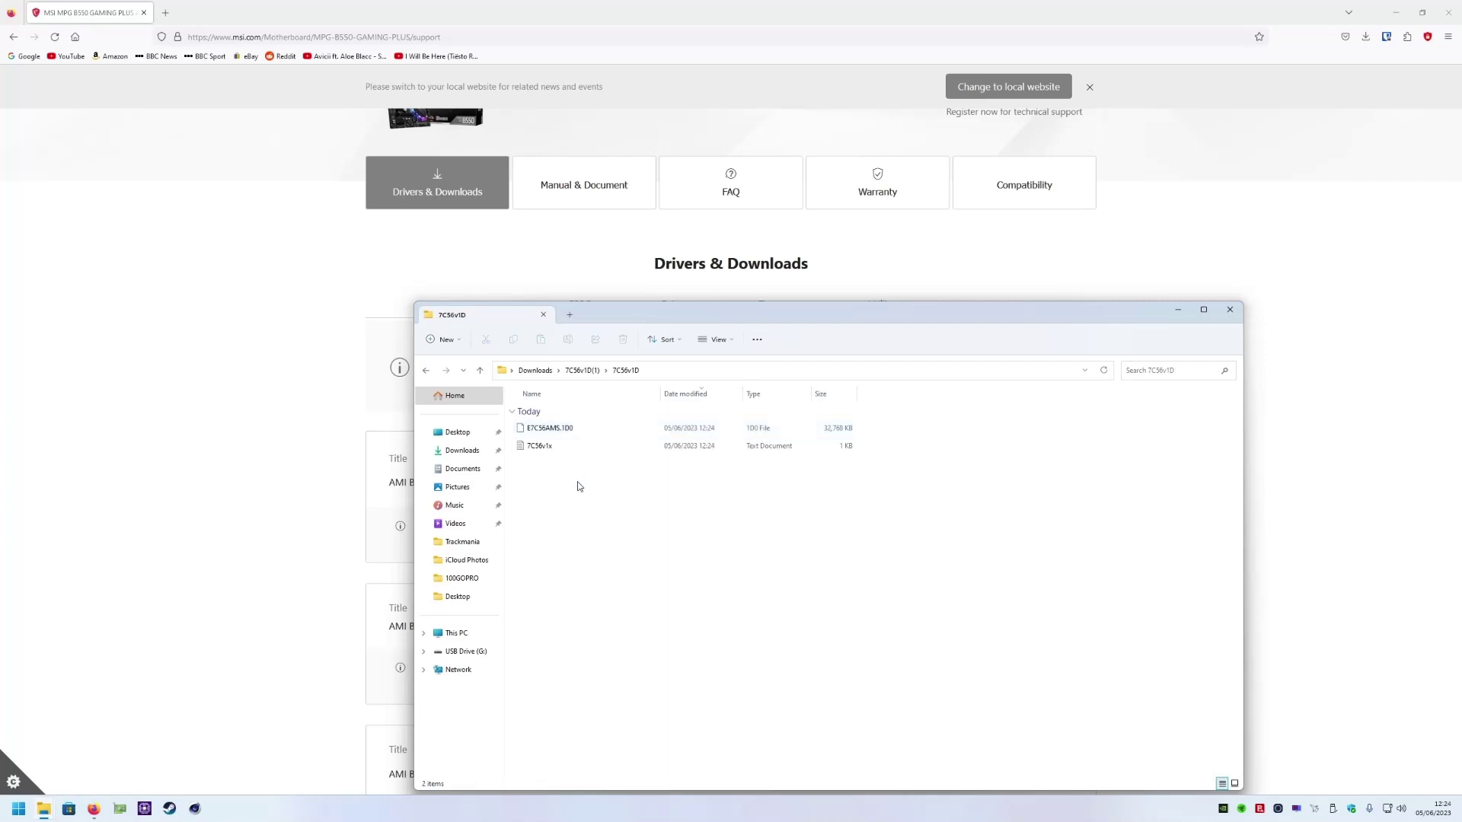
click(591, 431)
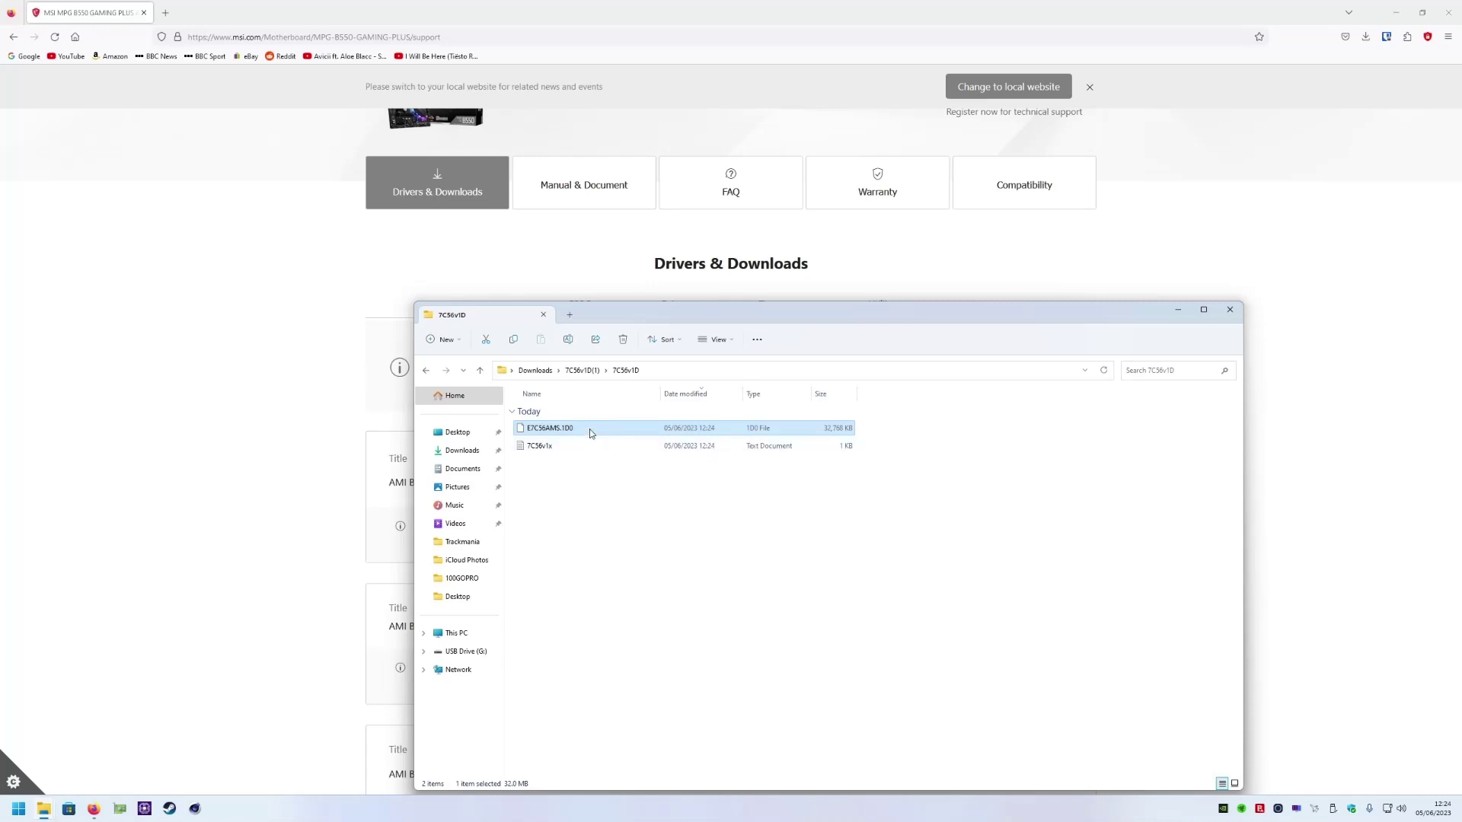
right_click(590, 431)
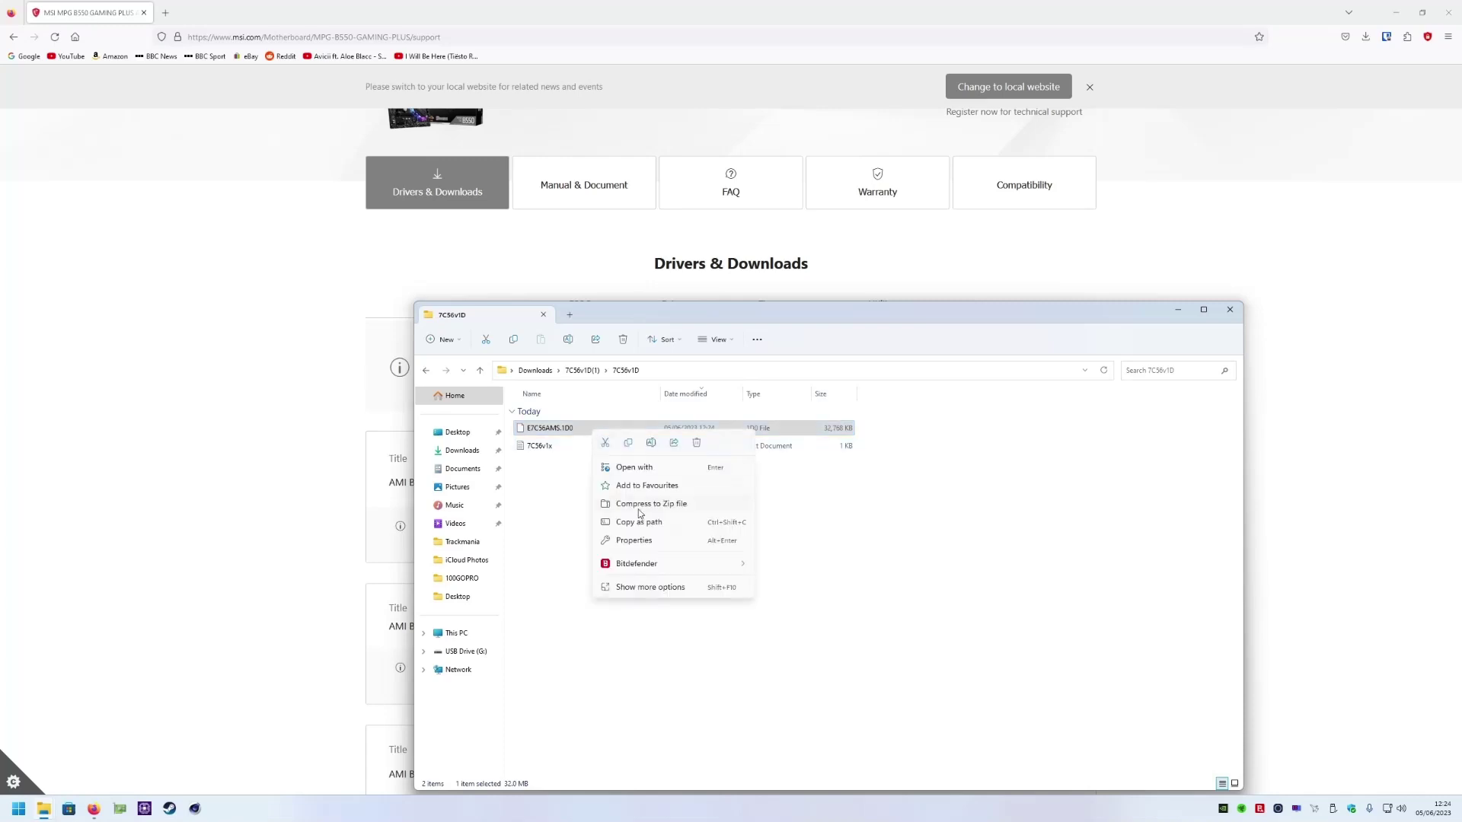
click(629, 444)
click(484, 652)
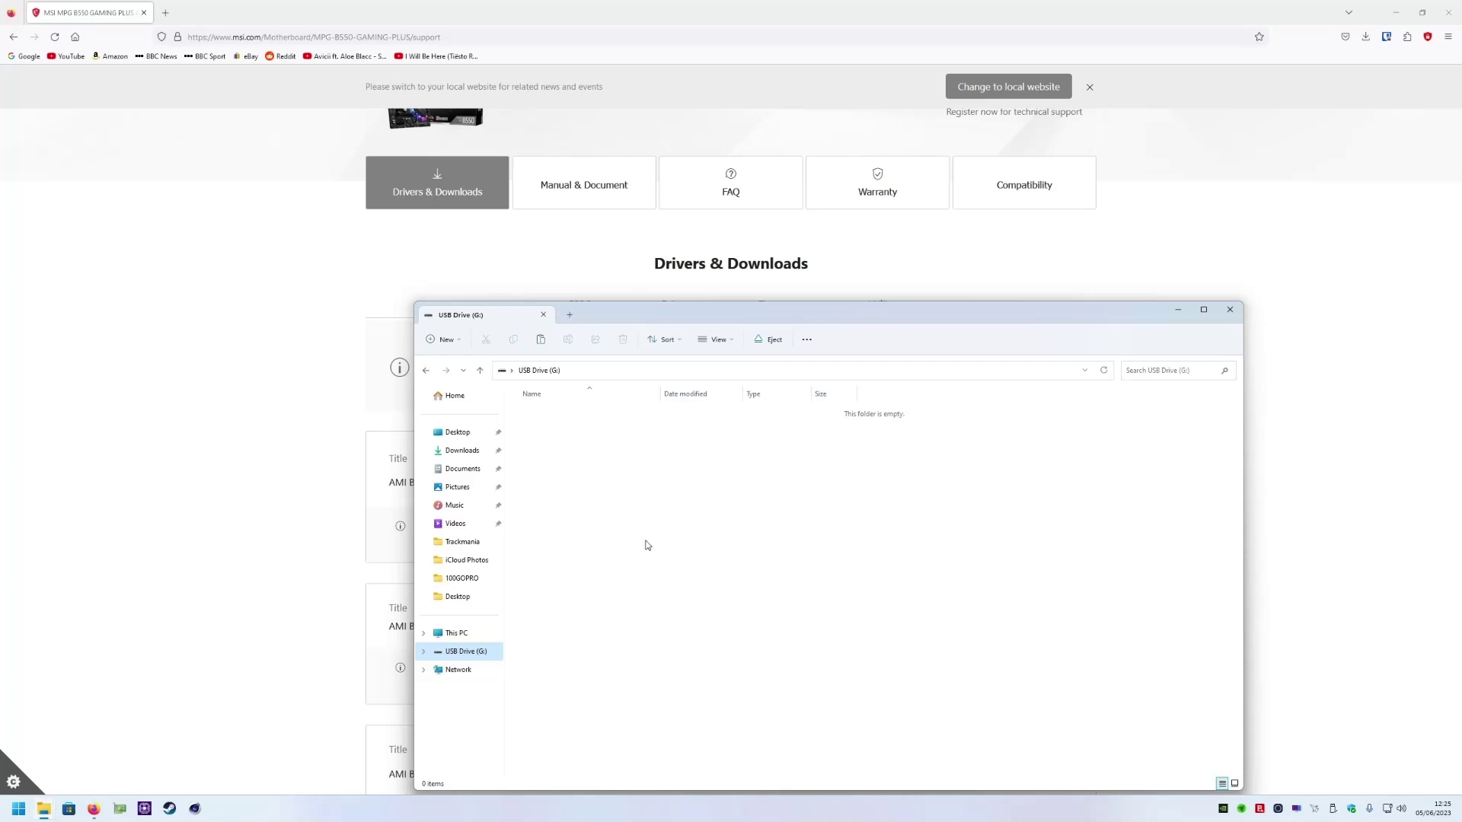
Step: Paste the E7C56AMS.1D0 BIOS file into the empty USB Drive (G:)
right_click(641, 479)
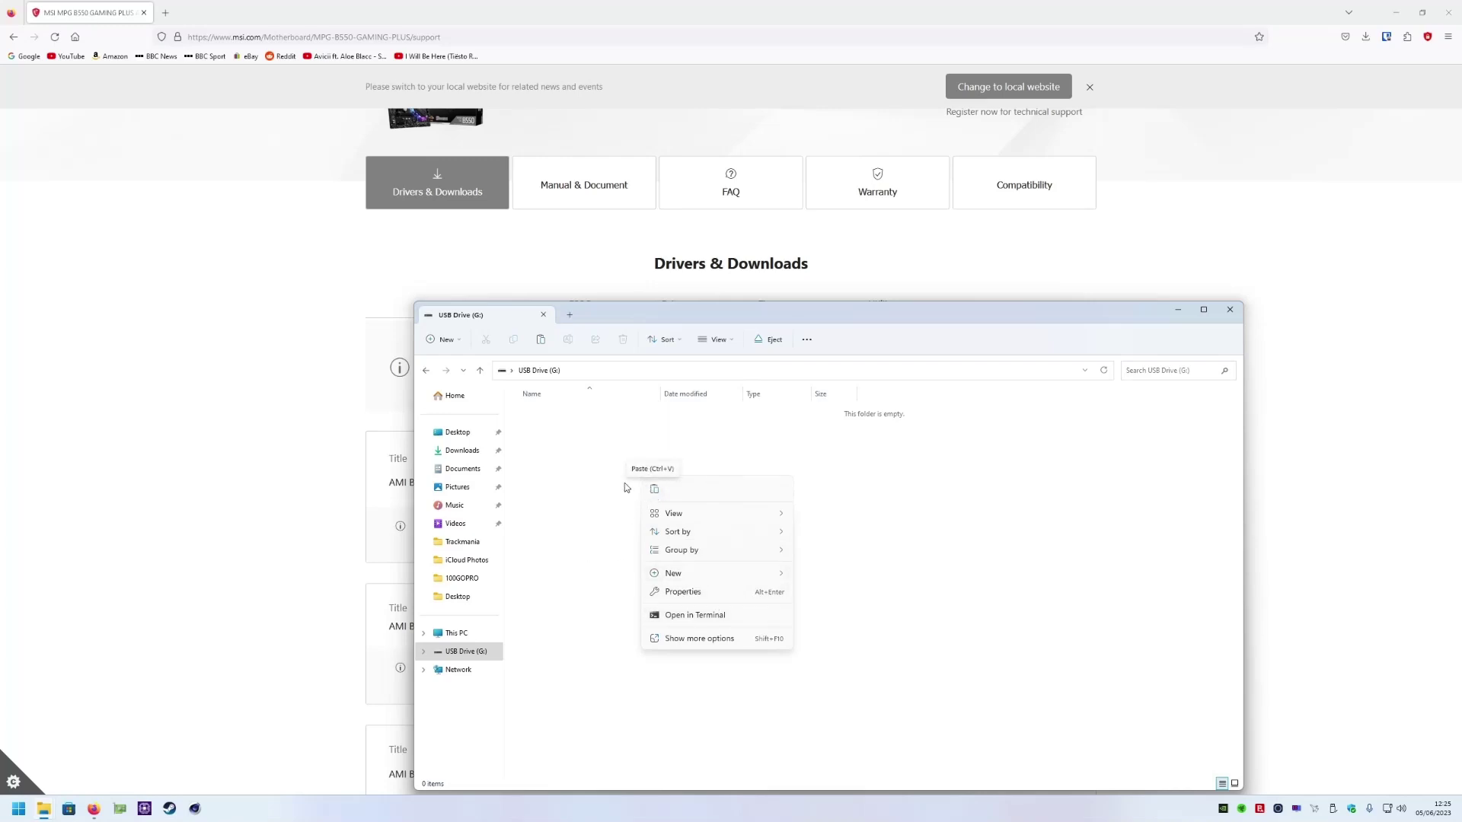
click(653, 491)
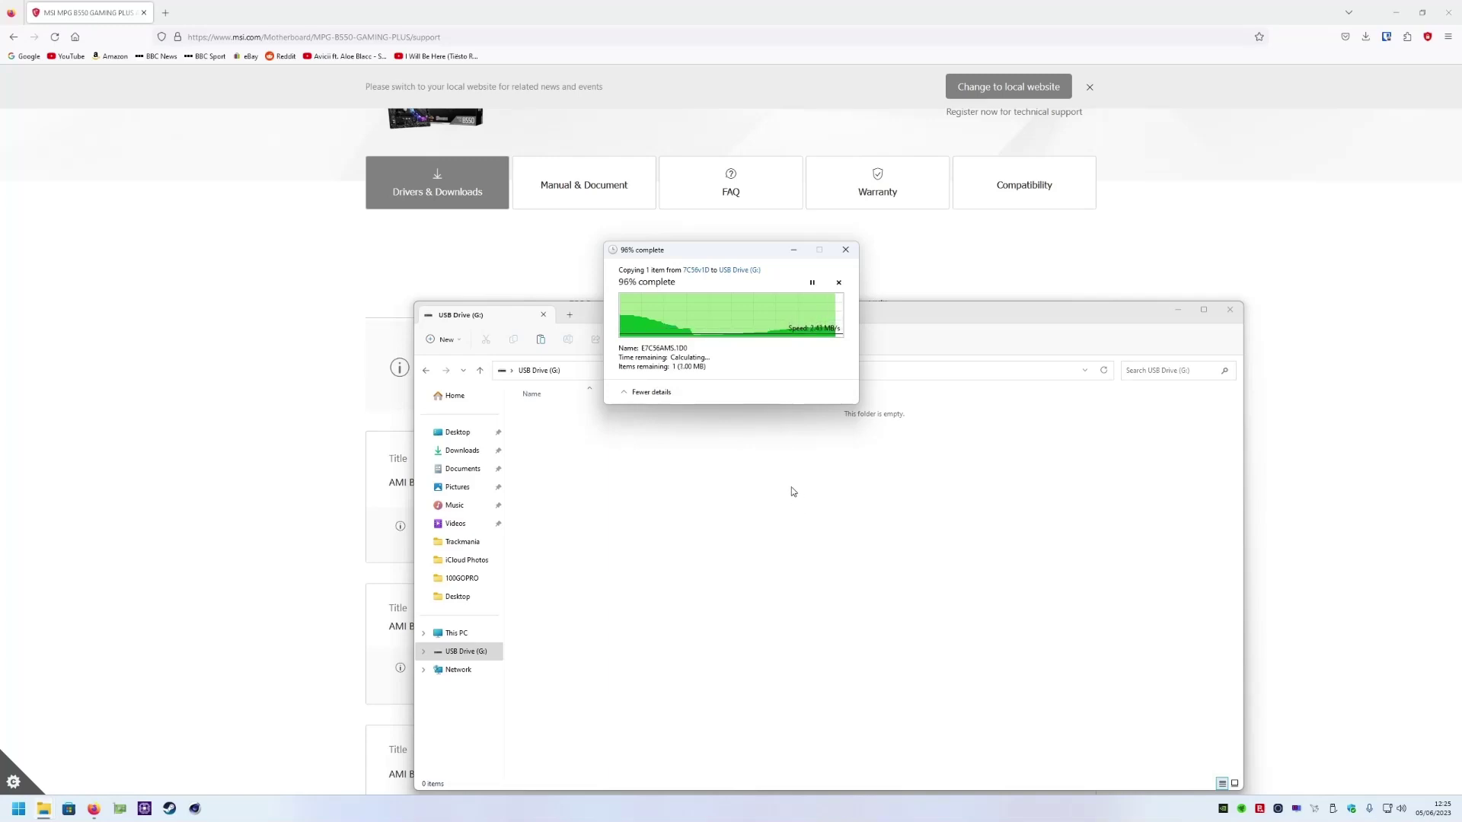
click(646, 465)
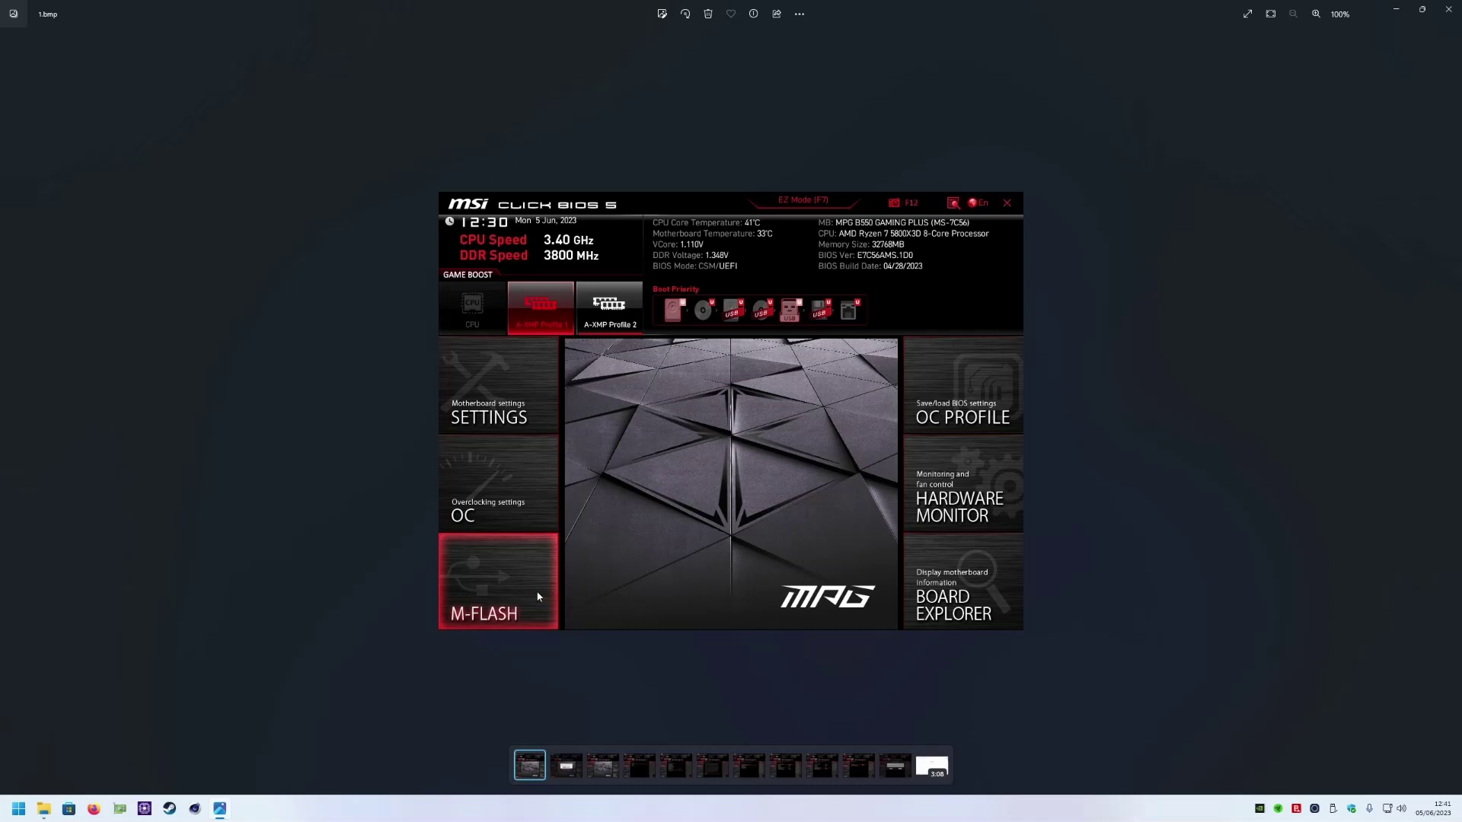
Step: Step from 1.bmp past the flash-mode prompt to 3.bmp showing BIOS version E7C56AMS.1D0
key(Right)
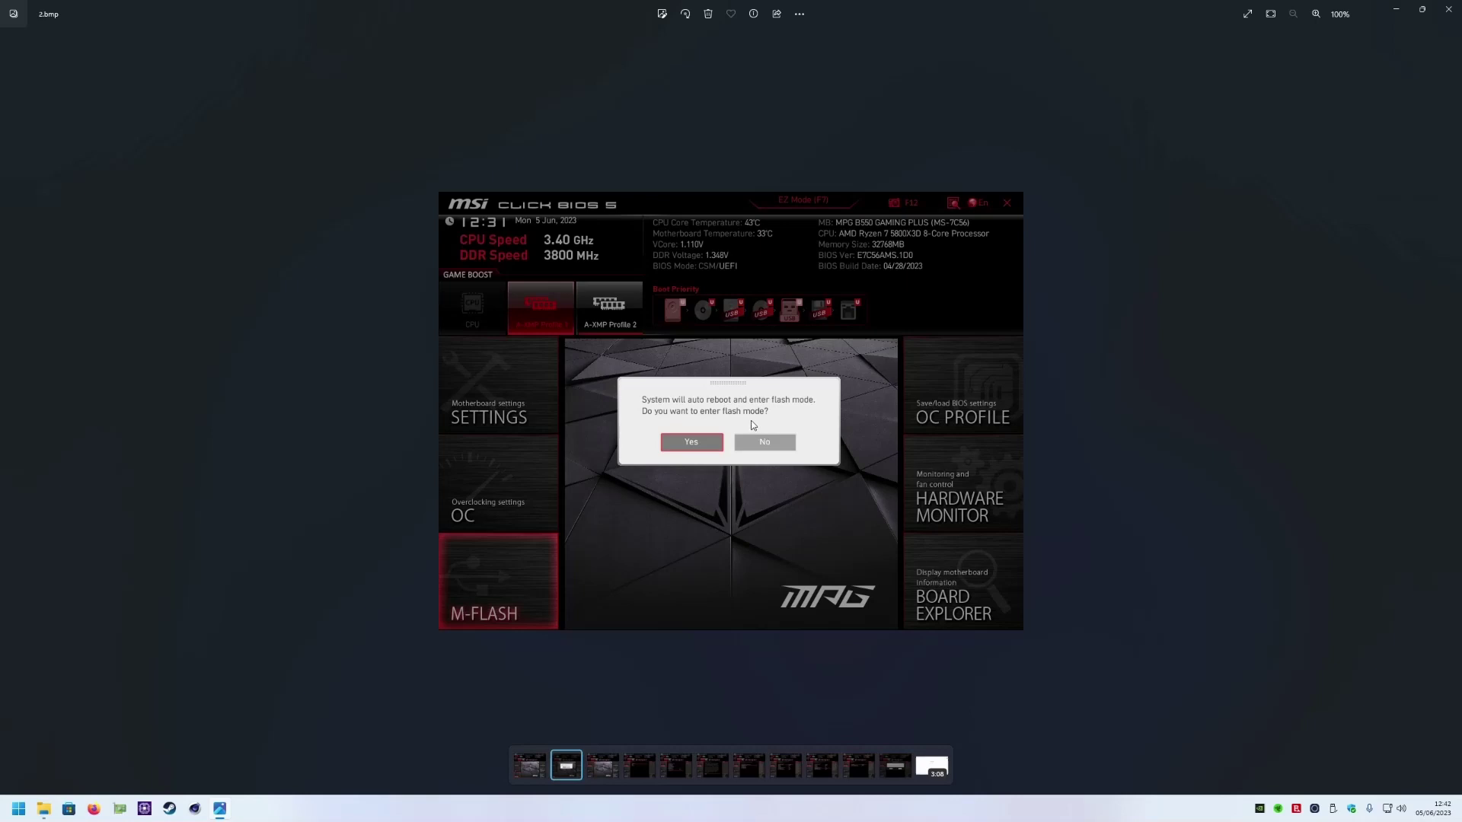
key(Right)
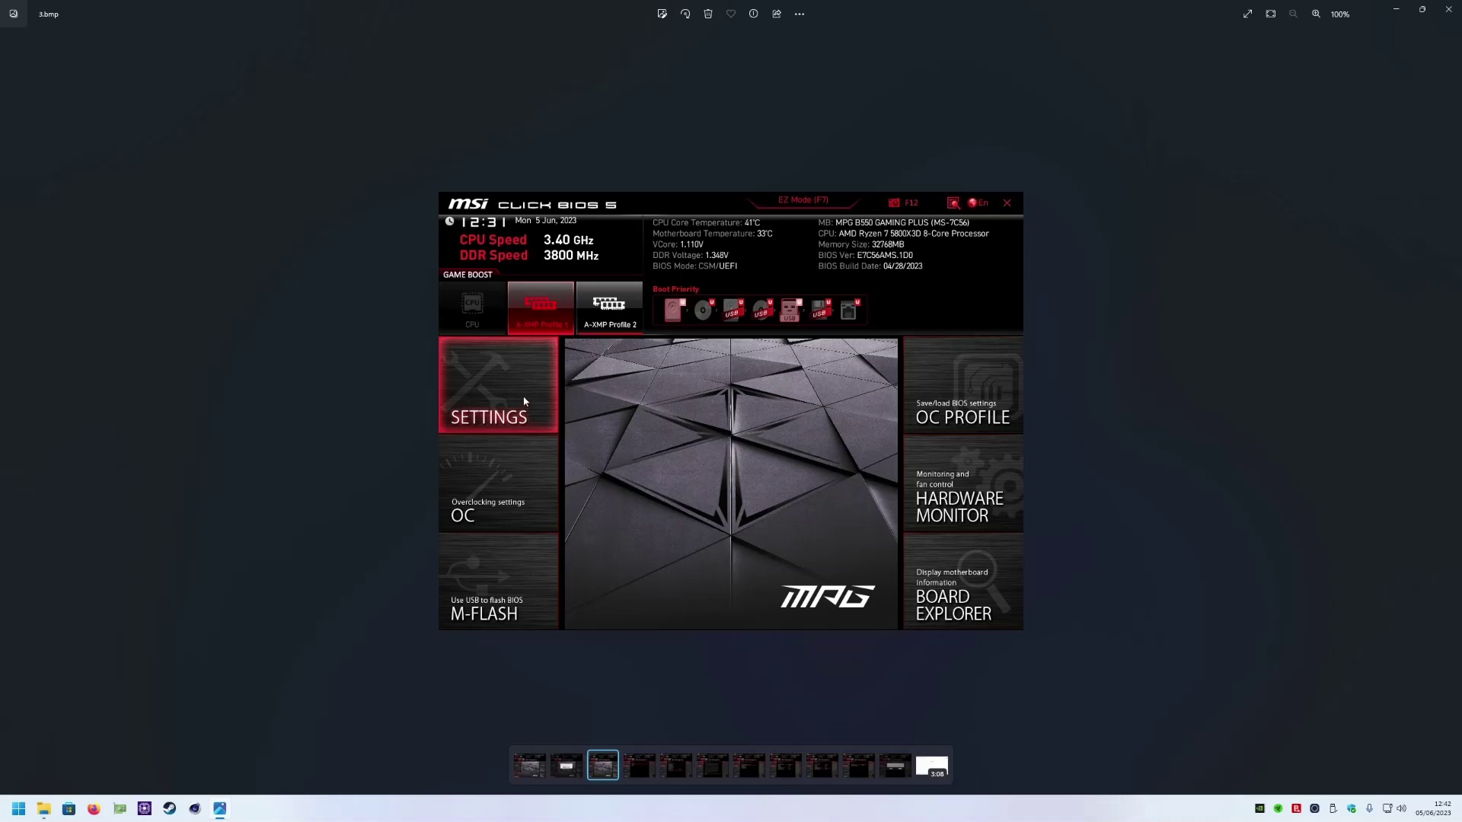
Step: Page through the Settings and AMD Overclocking screenshots to 8.bmp with PPT 100 W, TDC 65 A, EDC 90 A
key(Right)
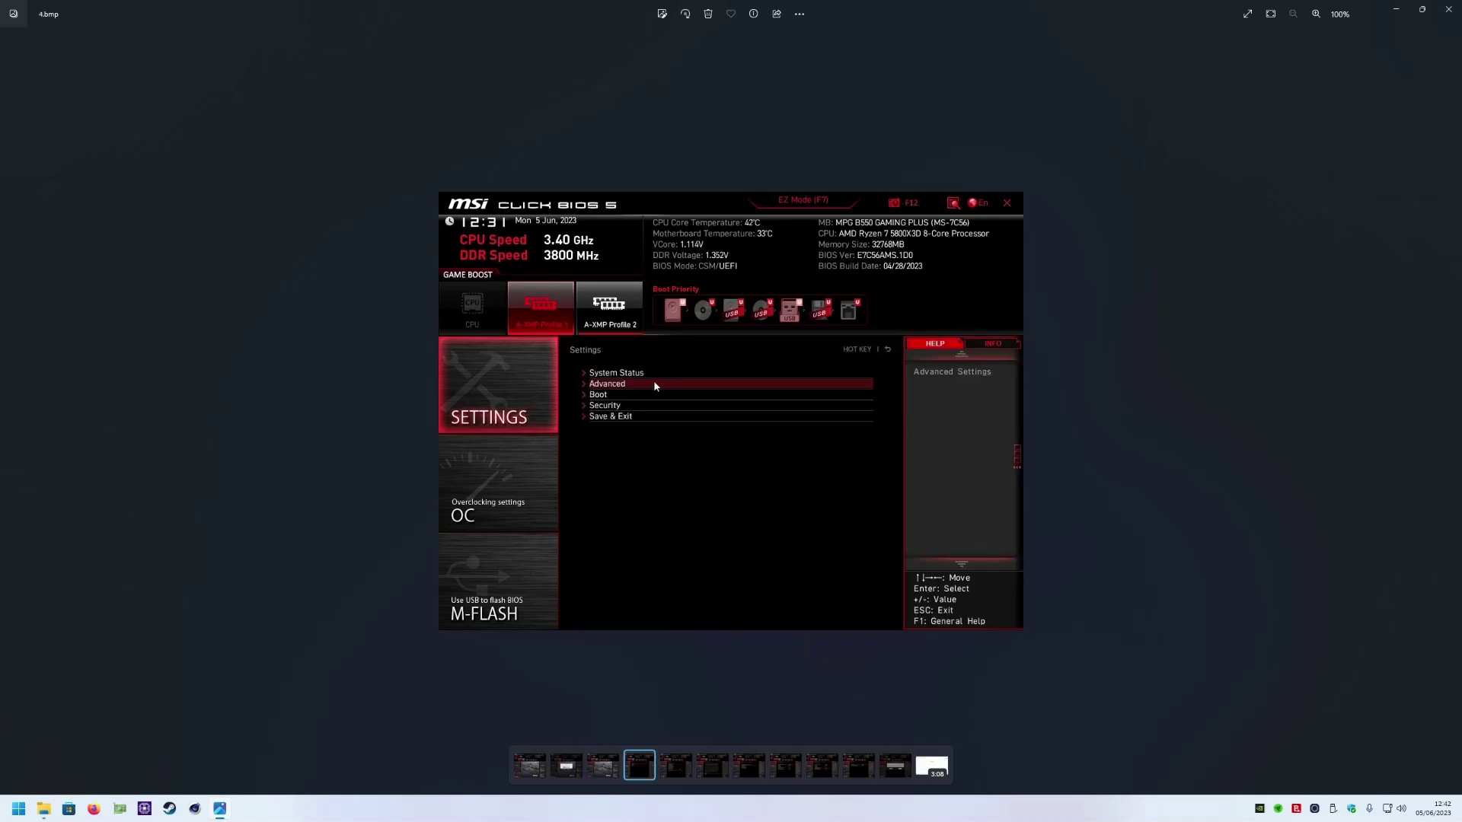
key(Right)
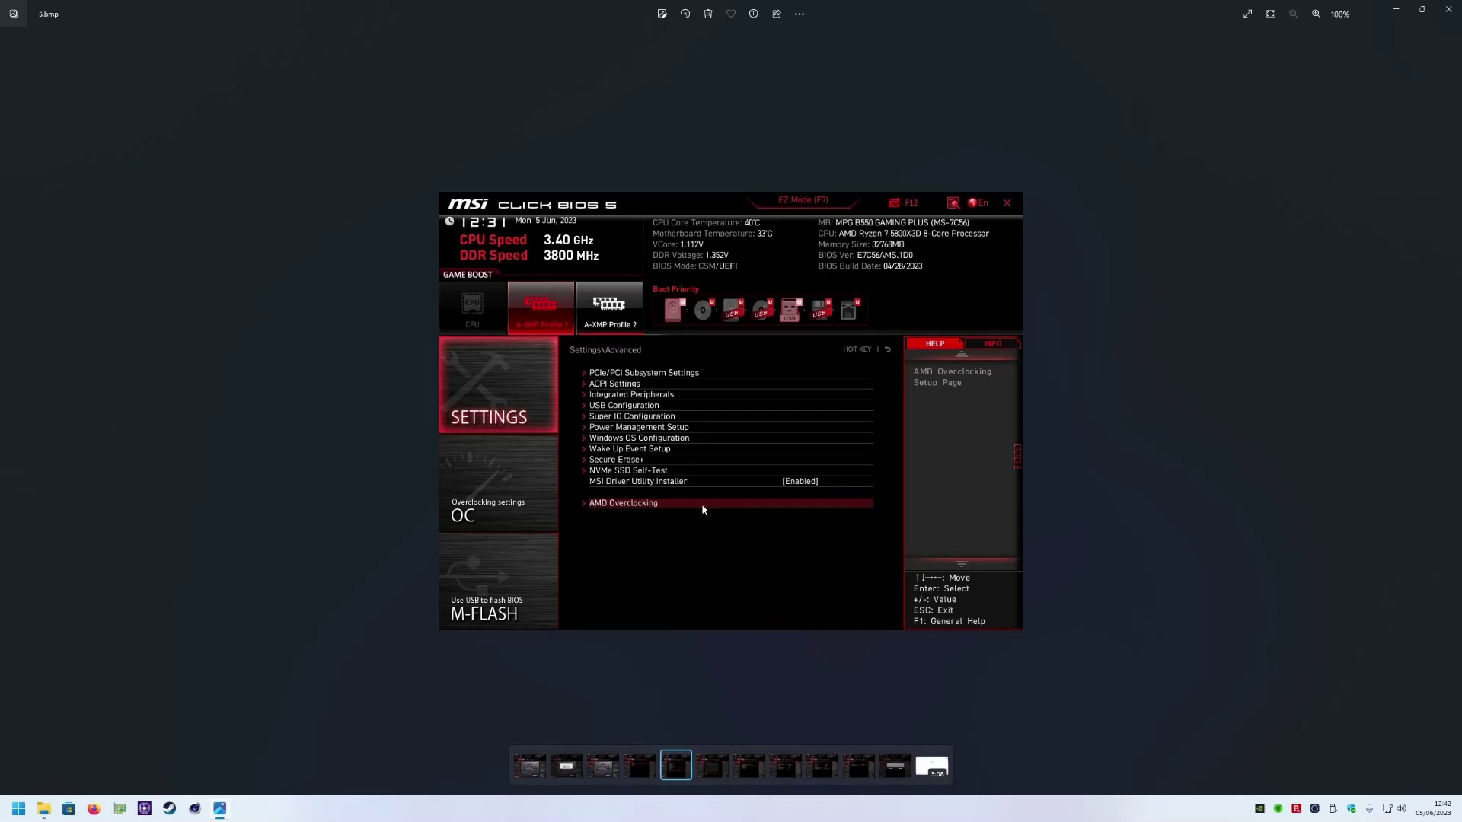
key(Right)
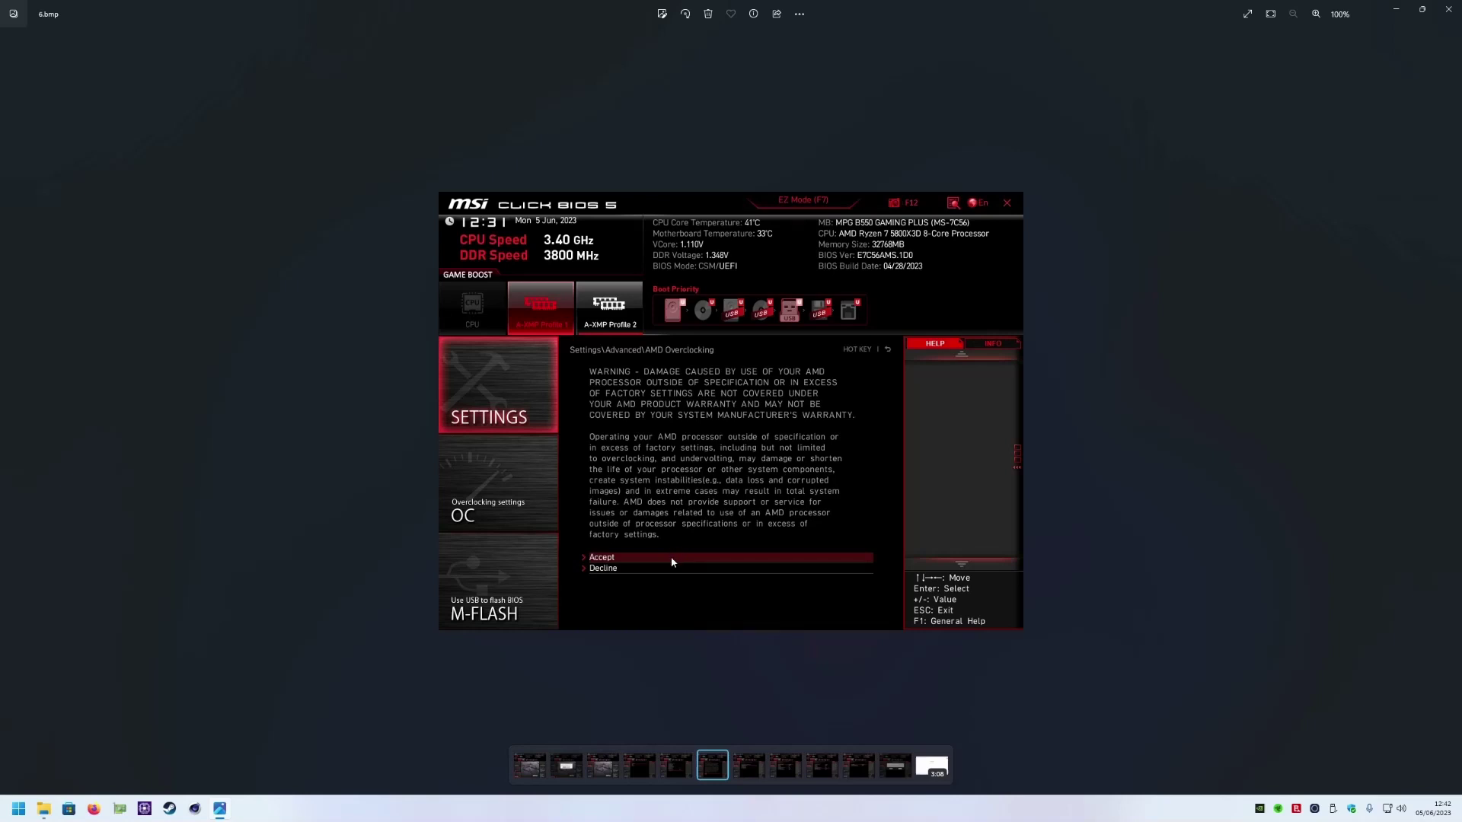
key(Right)
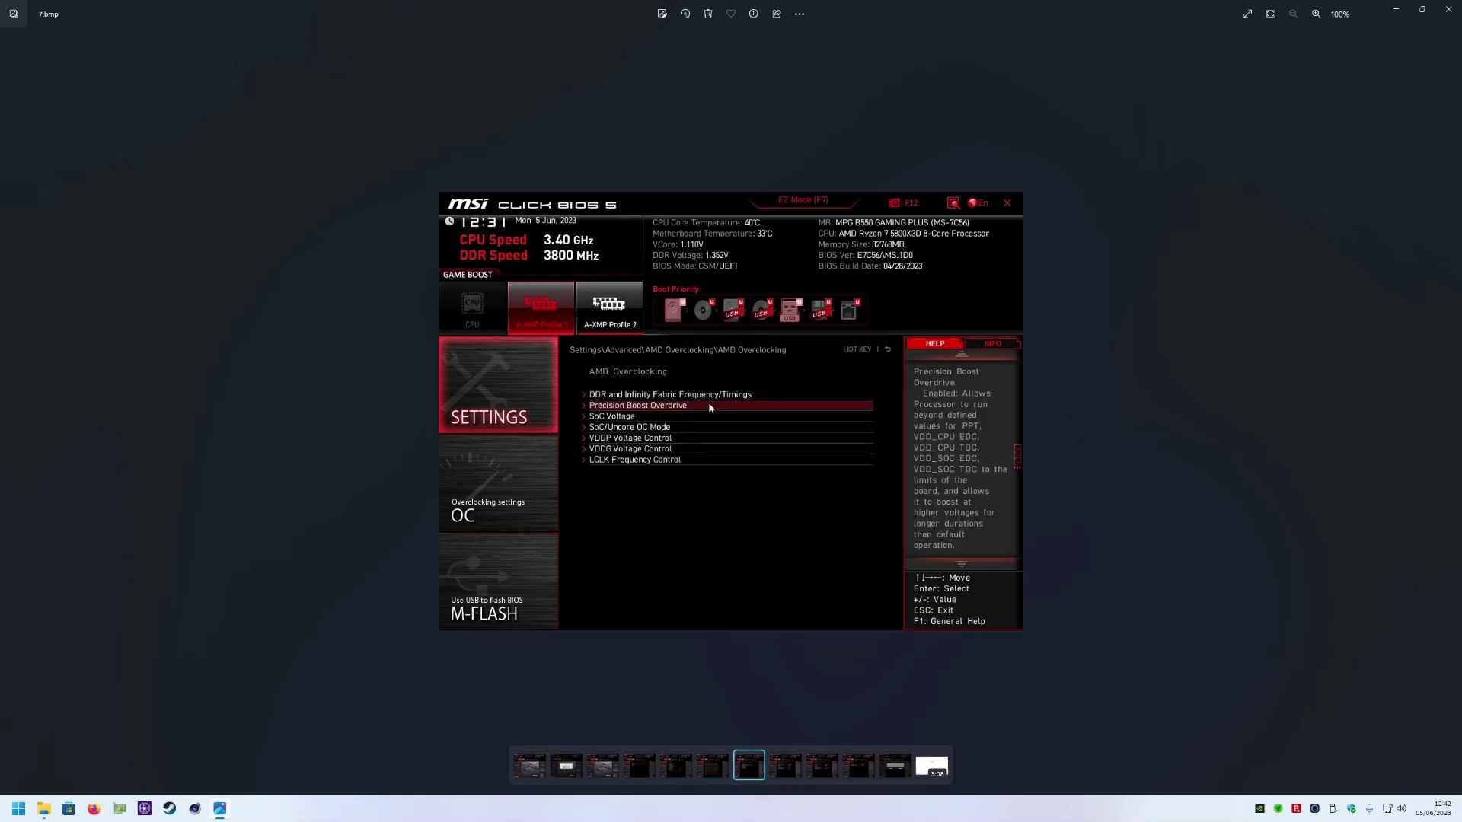
key(Right)
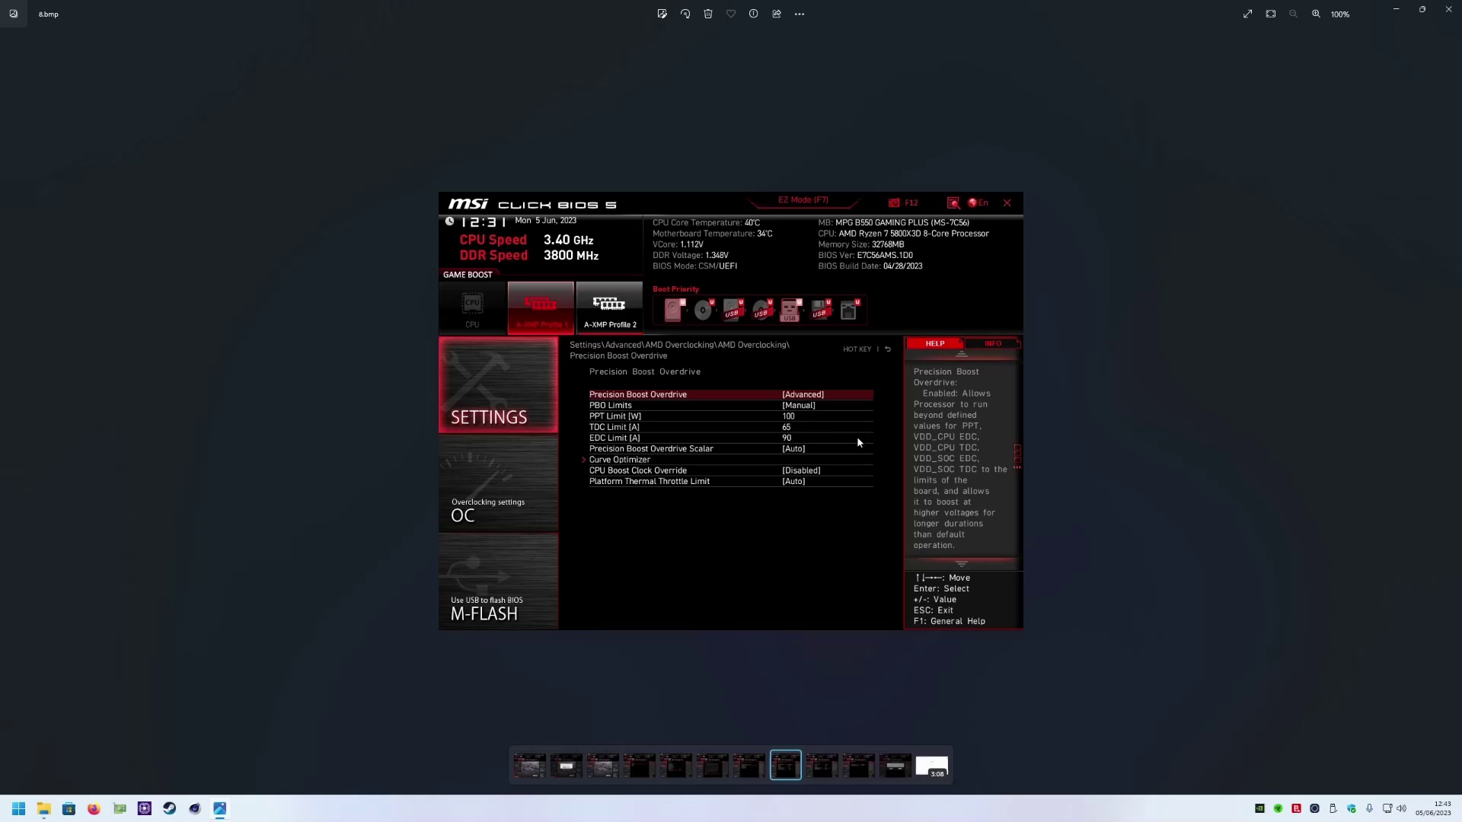
Step: Advance to 10.bmp showing Curve Optimizer All Cores, Negative, magnitude 30
key(Right)
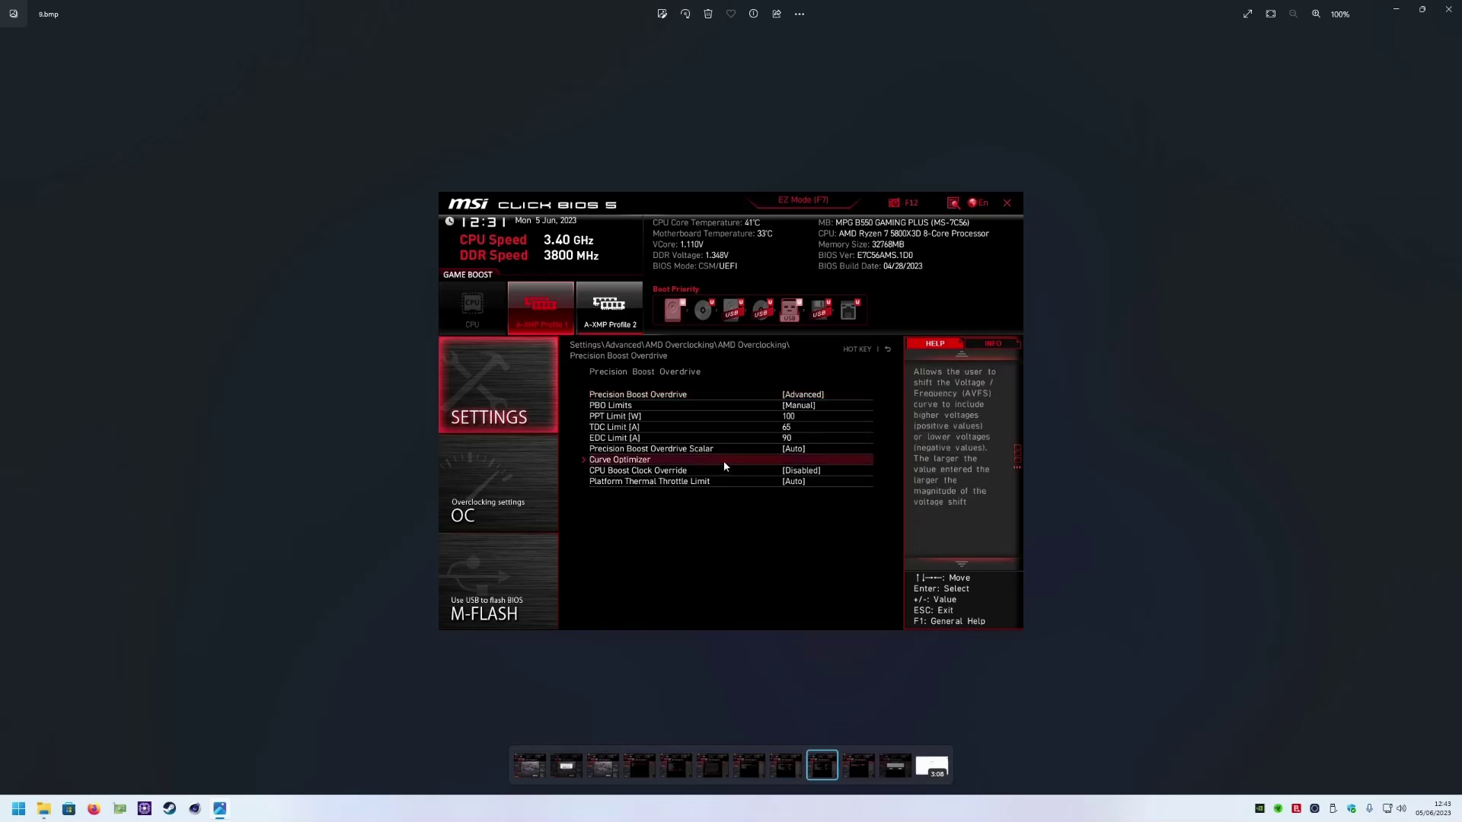
key(Right)
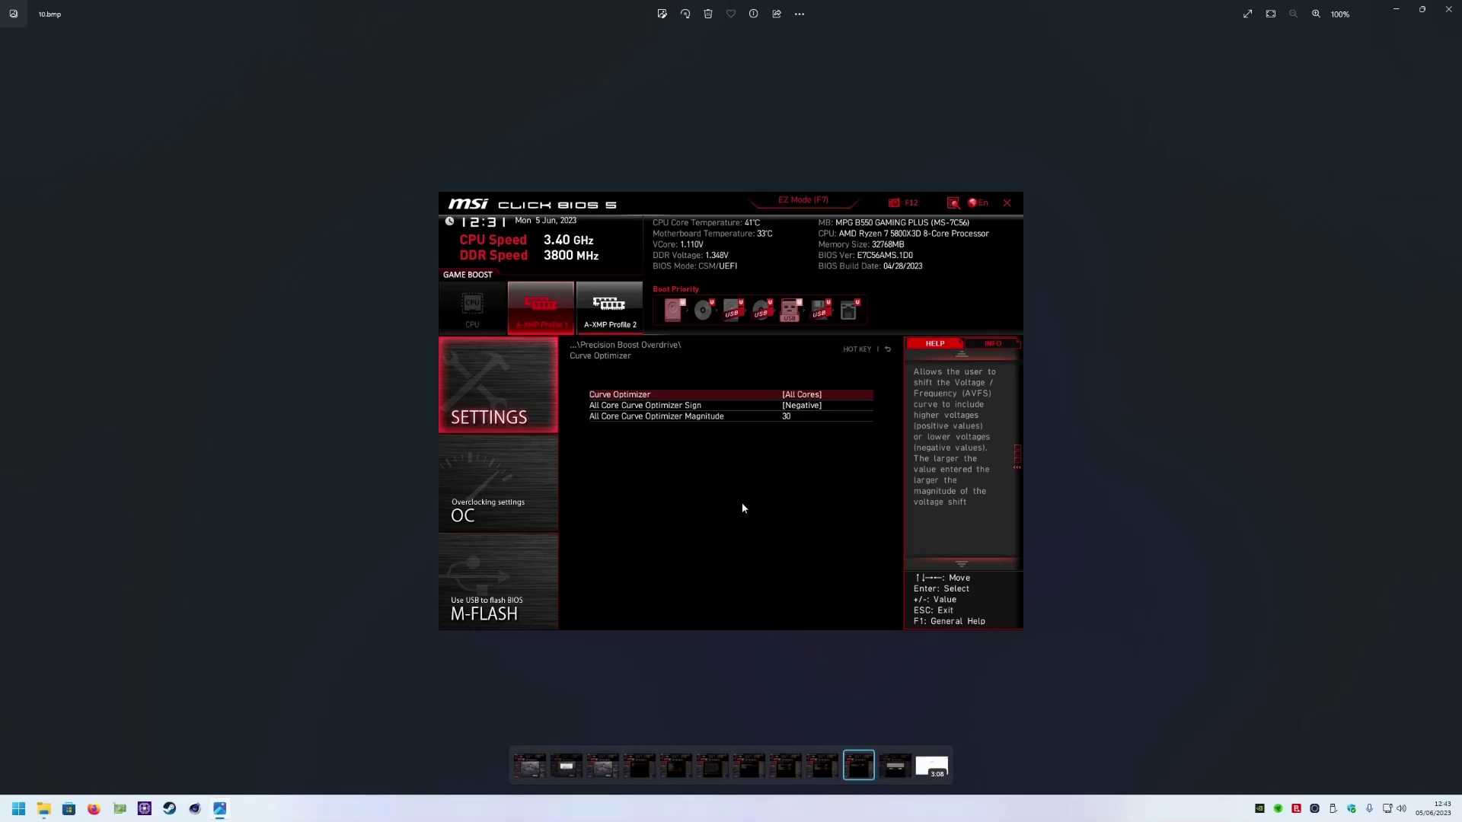
Step: Advance to 11.bmp, the save-configuration-and-exit prompt
key(Right)
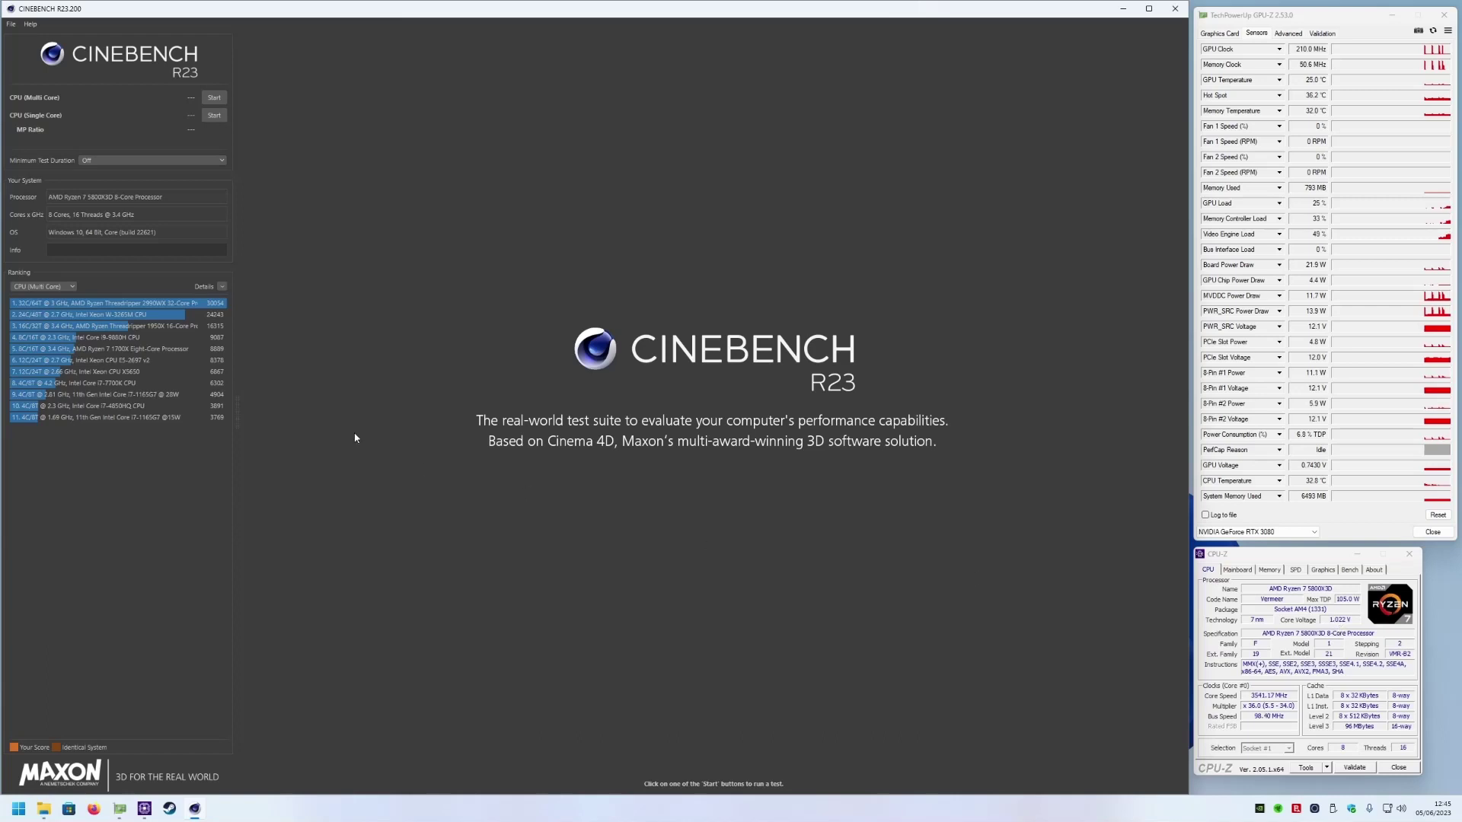
Step: Run the Cinebench R23 CPU (Multi Core) test to a 14577 pts result
click(212, 98)
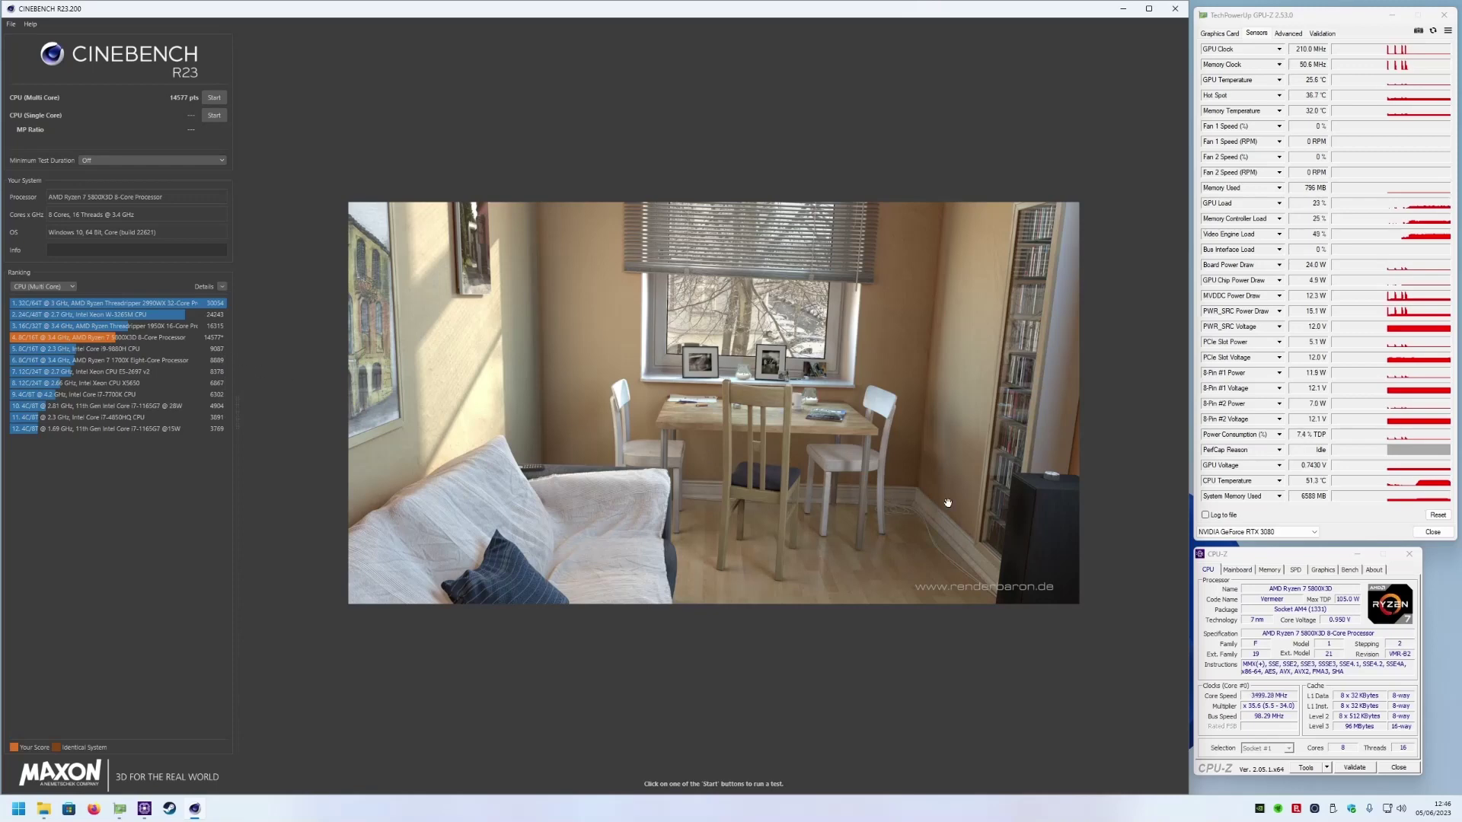
mouse_move(1405, 483)
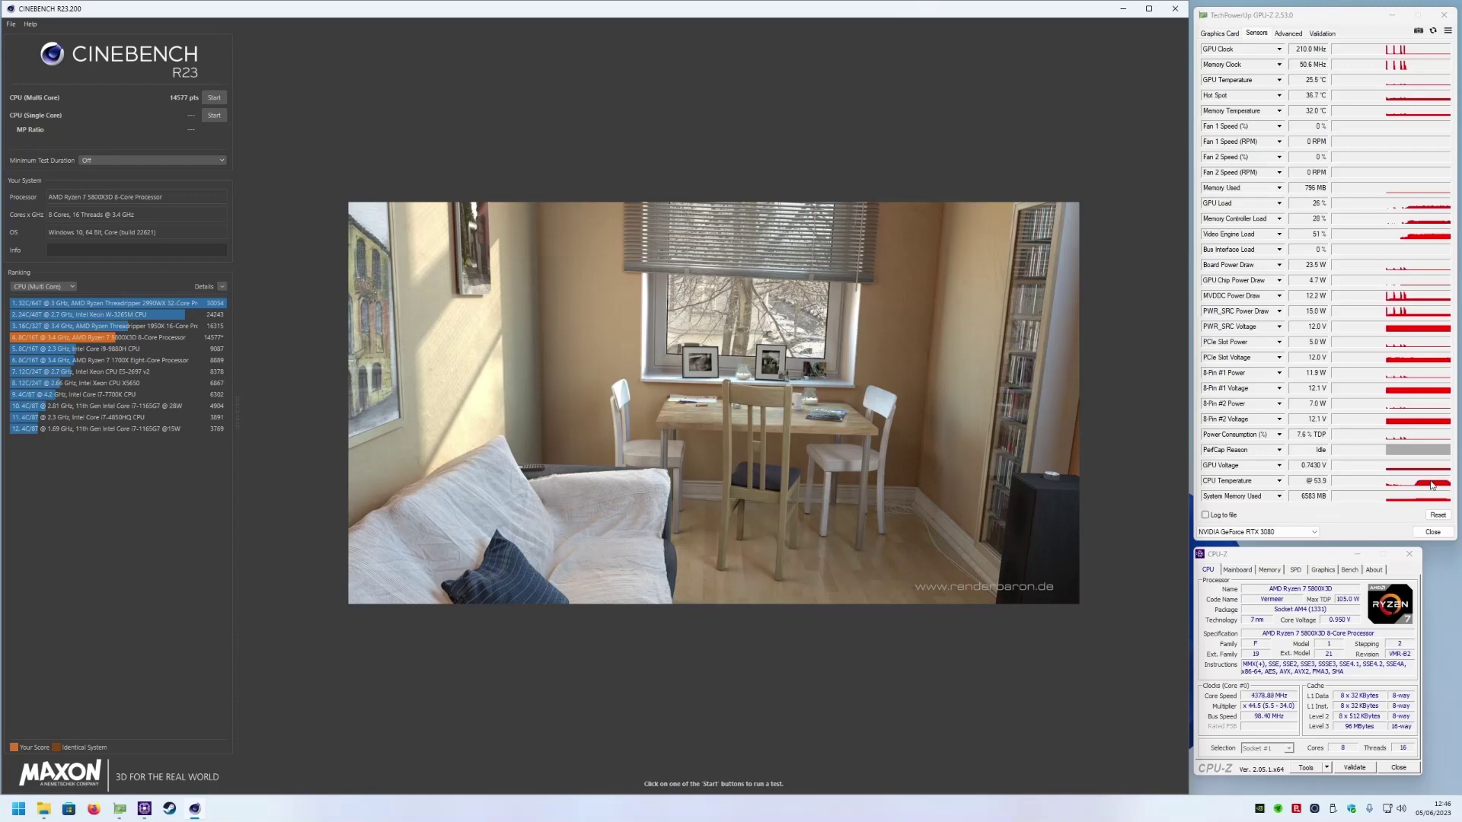